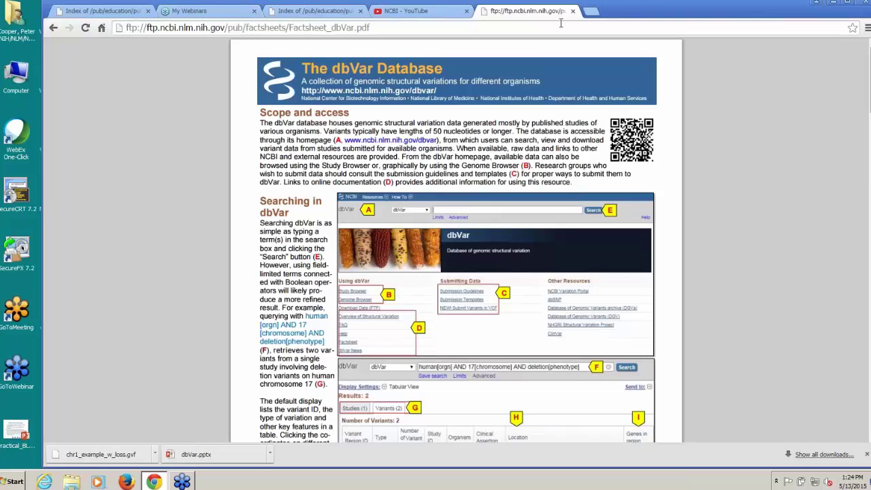
Close the dbVar factsheet and YouTube pages, and open the NCBI home page in a maximized window
{"action": "left_click", "coordinate": [573, 11]}
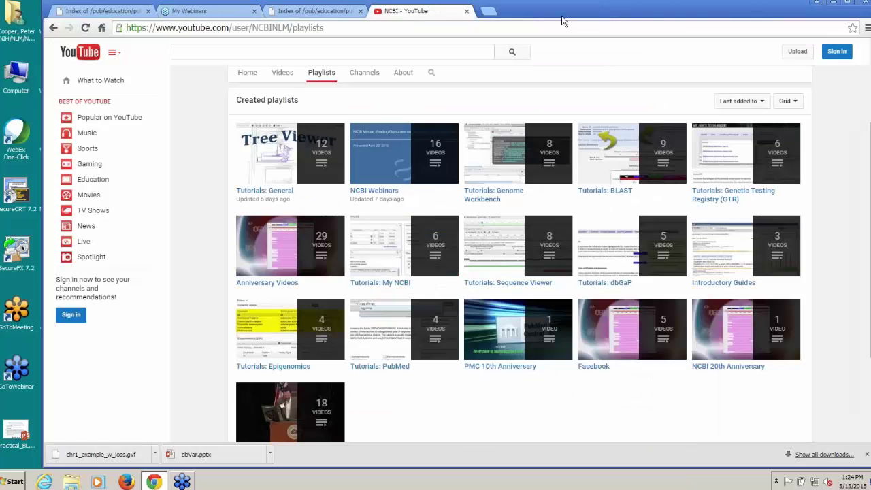
{"action": "left_click", "coordinate": [466, 12]}
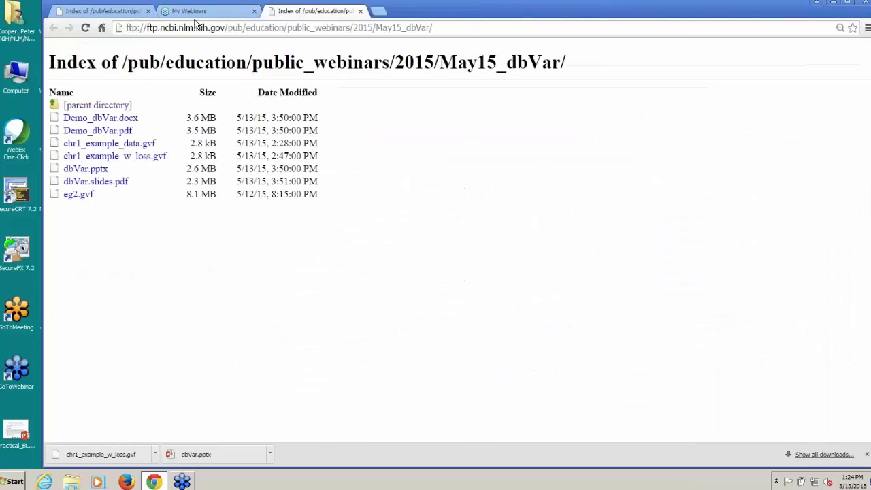
{"action": "left_click", "coordinate": [106, 13]}
{"action": "left_click", "coordinate": [101, 27]}
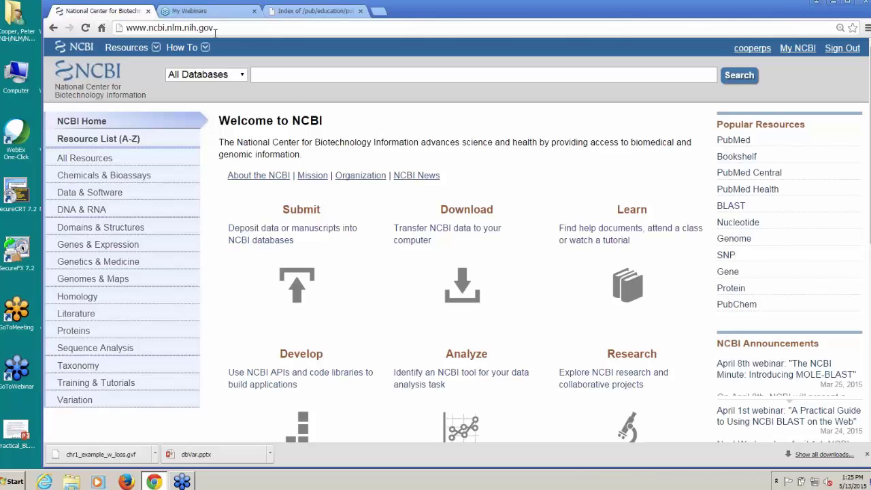
{"action": "double_click", "coordinate": [401, 15]}
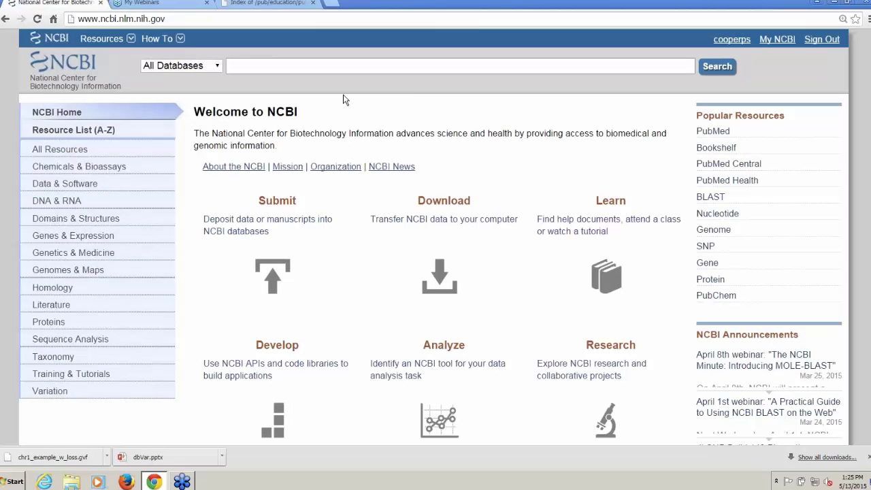
Choose dbVar as the search database and go to its Study Browser without entering a search term
{"action": "left_click", "coordinate": [215, 66]}
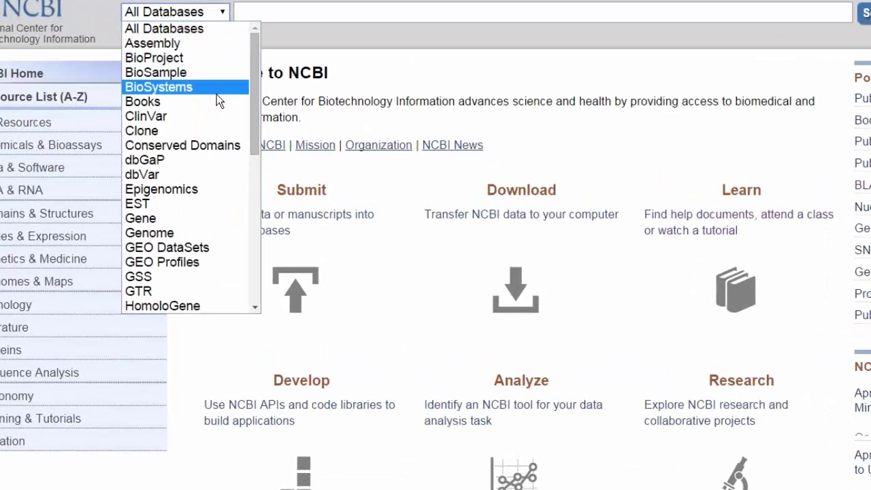
{"action": "left_click", "coordinate": [178, 173]}
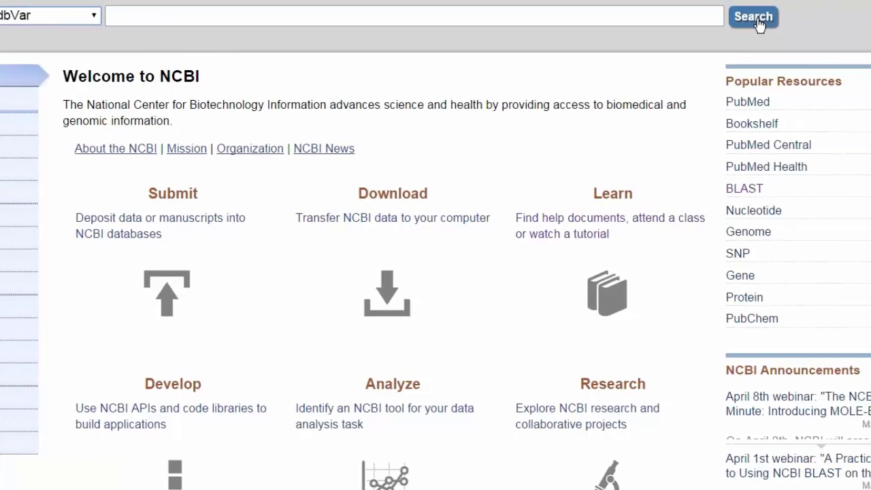
{"action": "left_click", "coordinate": [757, 21]}
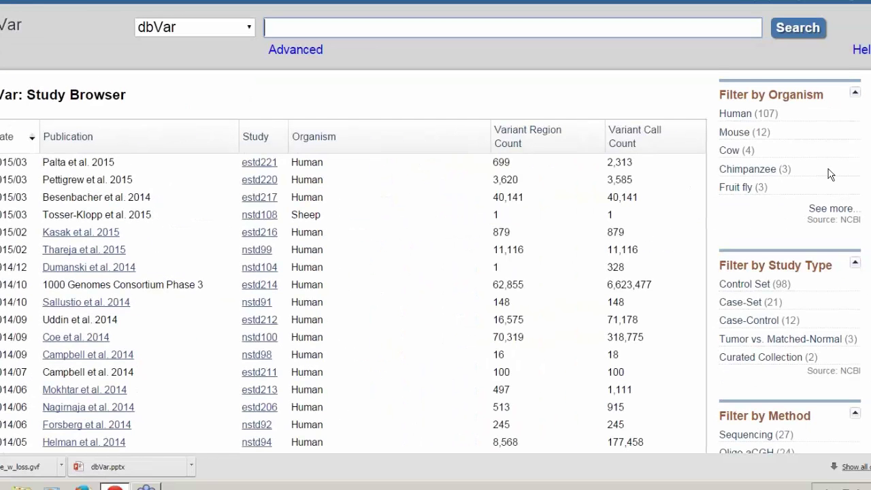
Filter the listed studies by organism Human, study type Control Set and method Sequencing
{"action": "left_click", "coordinate": [843, 217]}
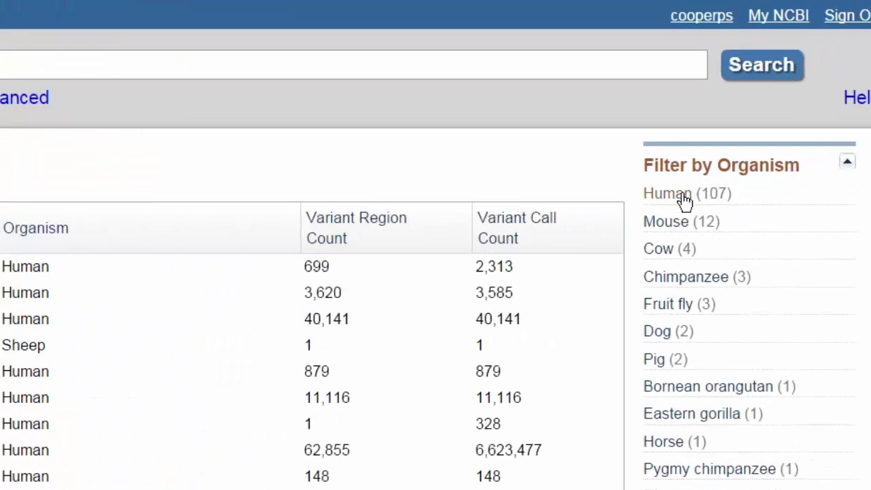
{"action": "left_click", "coordinate": [682, 196]}
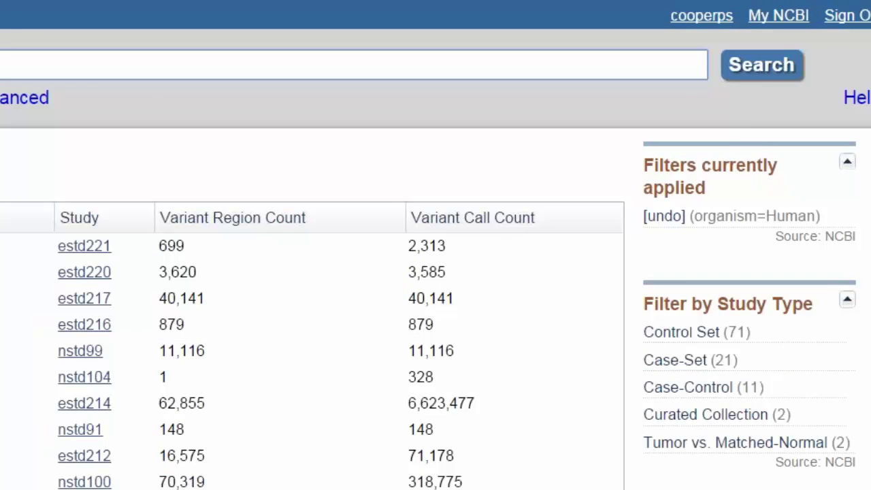
{"action": "scroll", "coordinate": [842, 270], "scroll_direction": "down", "scroll_amount": 2}
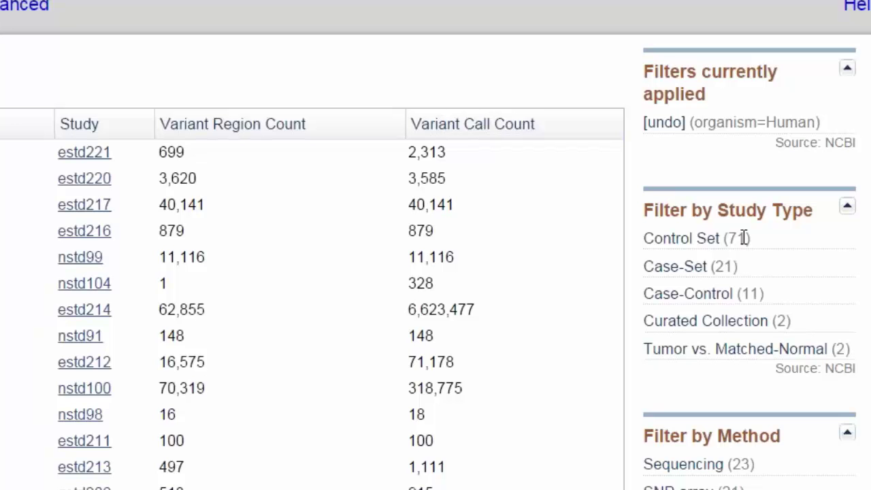
{"action": "left_click", "coordinate": [694, 242]}
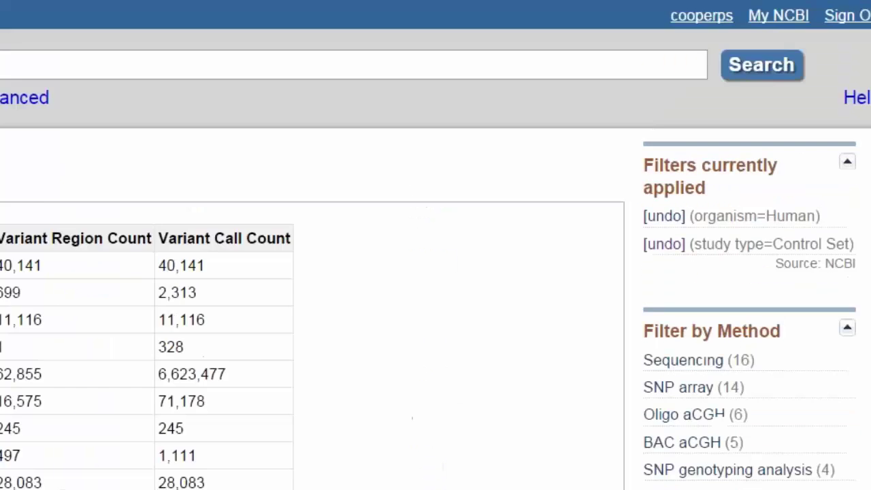
{"action": "scroll", "coordinate": [702, 247], "scroll_direction": "down", "scroll_amount": 3}
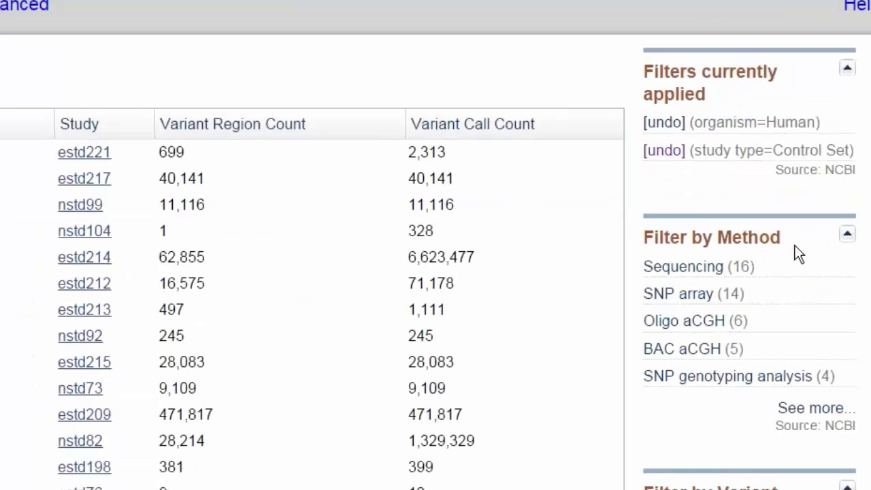
{"action": "left_click", "coordinate": [704, 266]}
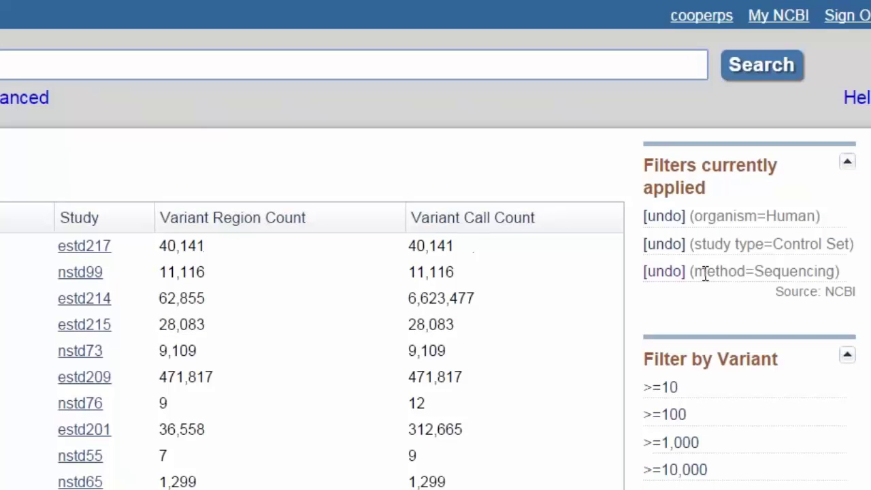
{"action": "scroll", "coordinate": [705, 283], "scroll_direction": "down", "scroll_amount": 3}
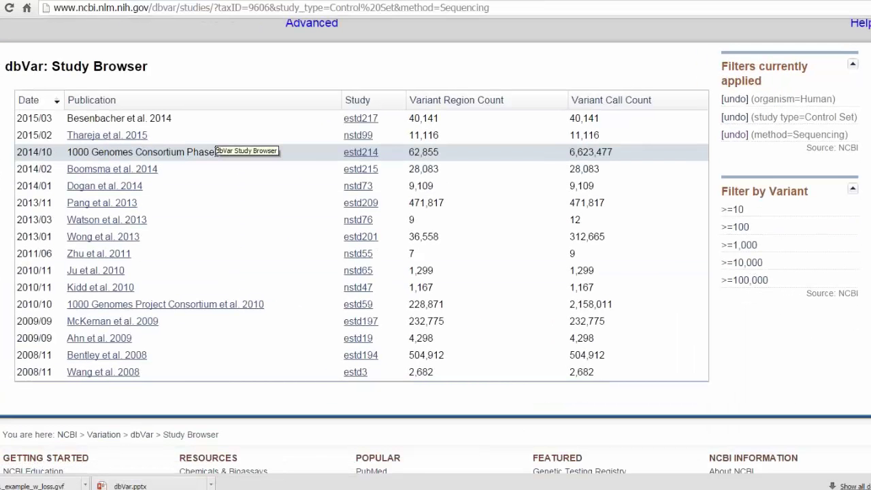
Open the 1000 Genomes Consortium Phase 3 study estd214 and review its variant and remapping summaries
{"action": "left_click", "coordinate": [362, 153]}
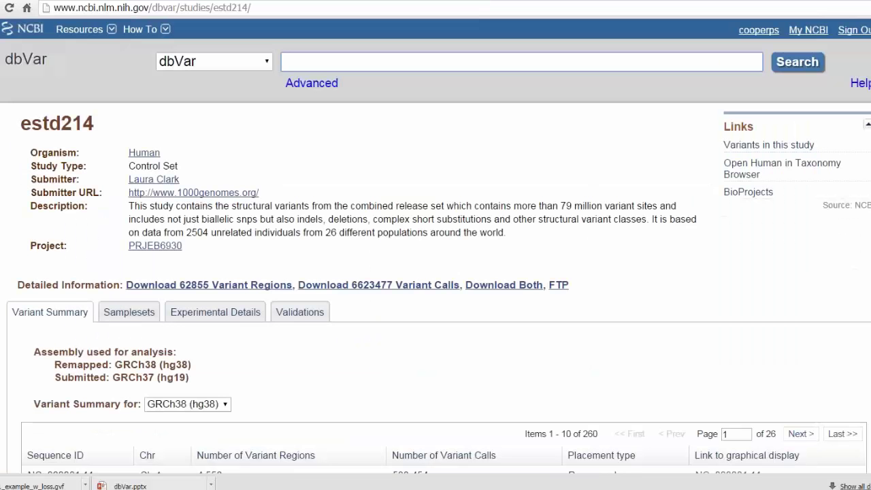
{"action": "scroll", "coordinate": [366, 156], "scroll_direction": "down", "scroll_amount": 3}
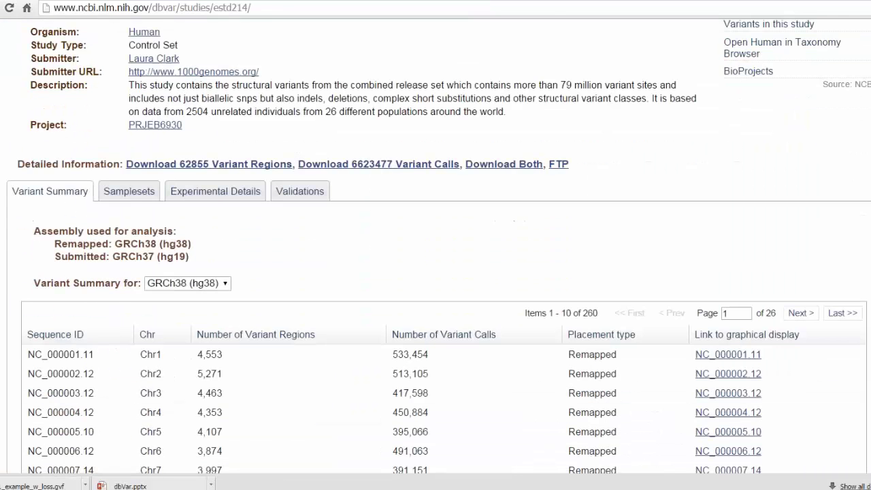
{"action": "scroll", "coordinate": [366, 156], "scroll_direction": "down", "scroll_amount": 6}
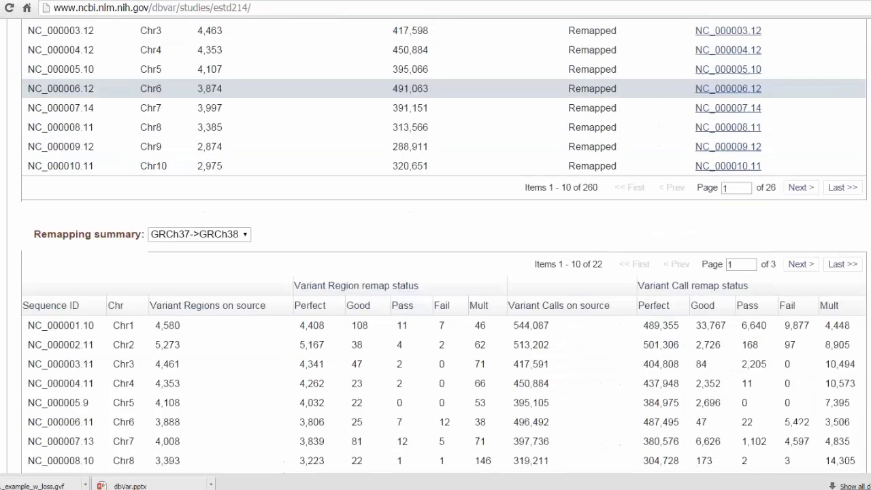
{"action": "scroll", "coordinate": [366, 156], "scroll_direction": "up", "scroll_amount": 5}
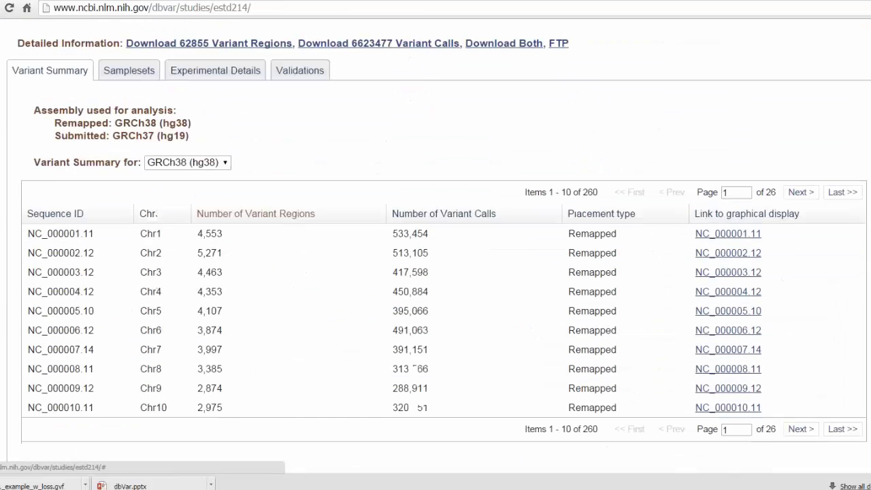
{"action": "scroll", "coordinate": [368, 158], "scroll_direction": "up", "scroll_amount": 1}
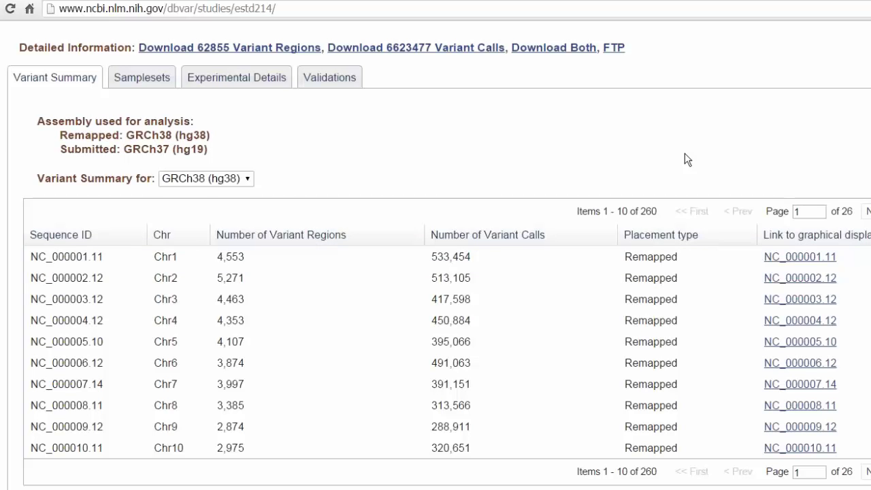
{"action": "scroll", "coordinate": [686, 158], "scroll_direction": "up", "scroll_amount": 3}
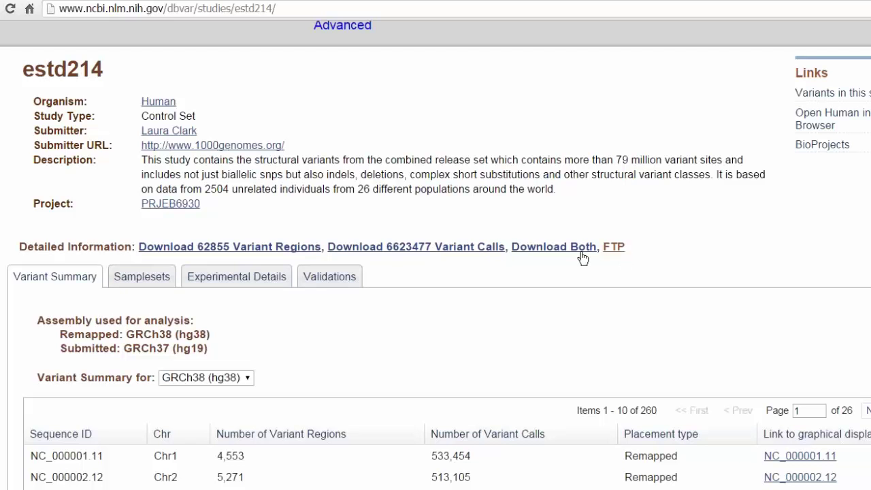
Show the study's samplesets and inspect the BioSample record of SAMN00004622, returning to the study after reading it
{"action": "left_click", "coordinate": [143, 280]}
{"action": "scroll", "coordinate": [486, 162], "scroll_direction": "down", "scroll_amount": 3}
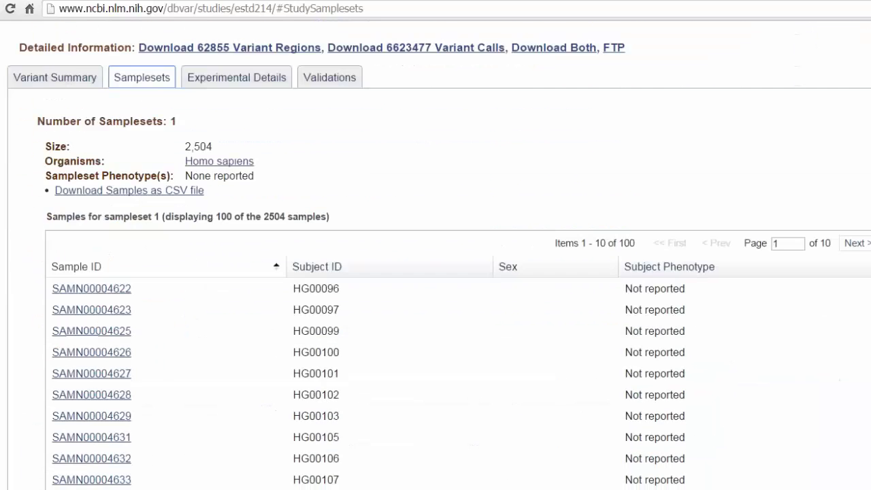
{"action": "scroll", "coordinate": [436, 307], "scroll_direction": "down", "scroll_amount": 1}
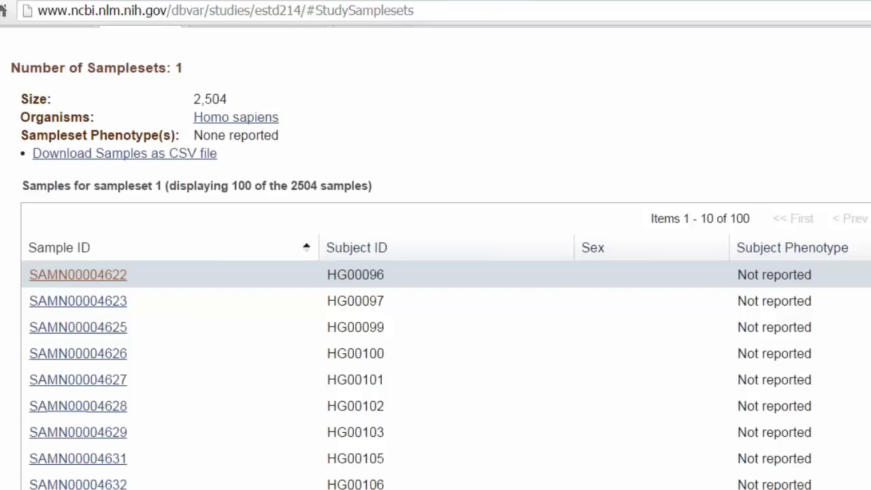
{"action": "scroll", "coordinate": [397, 231], "scroll_direction": "down", "scroll_amount": 1}
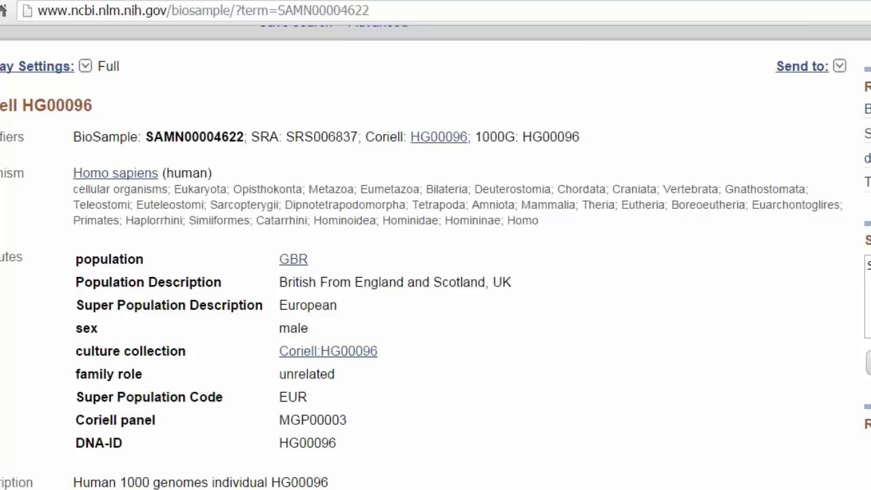
{"action": "scroll", "coordinate": [402, 443], "scroll_direction": "down", "scroll_amount": 1}
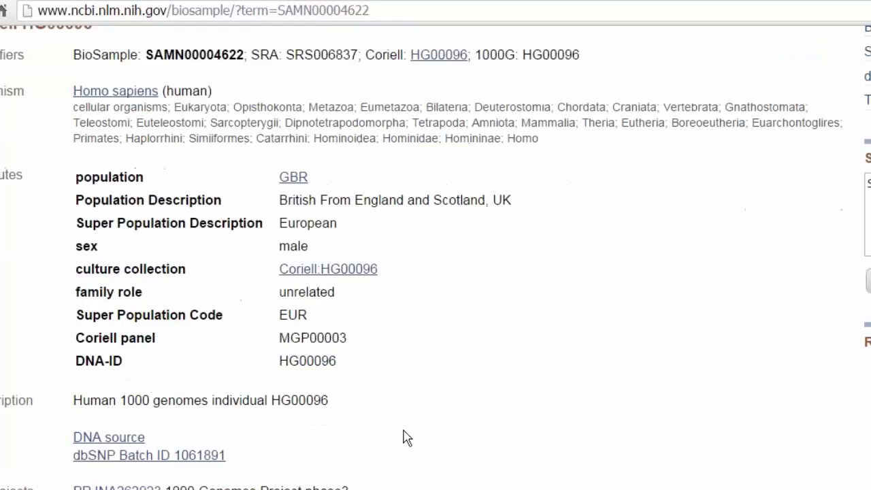
{"action": "scroll", "coordinate": [406, 437], "scroll_direction": "down", "scroll_amount": 1}
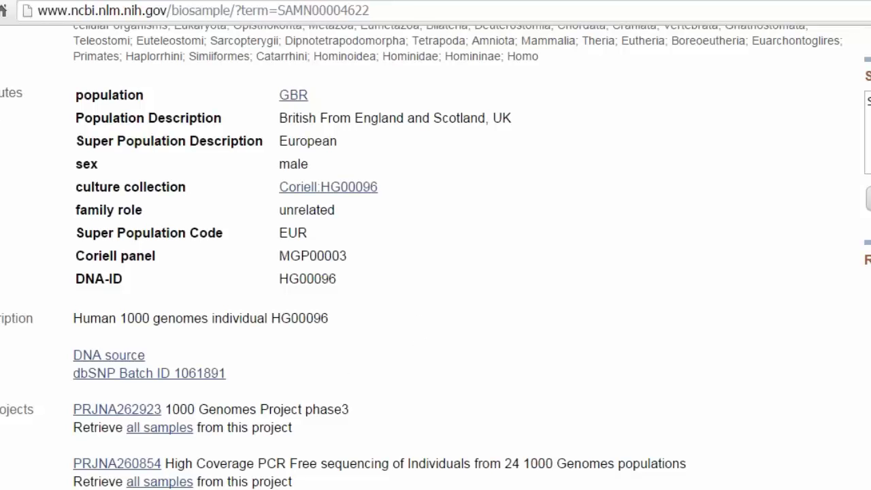
{"action": "key", "text": "alt+Left"}
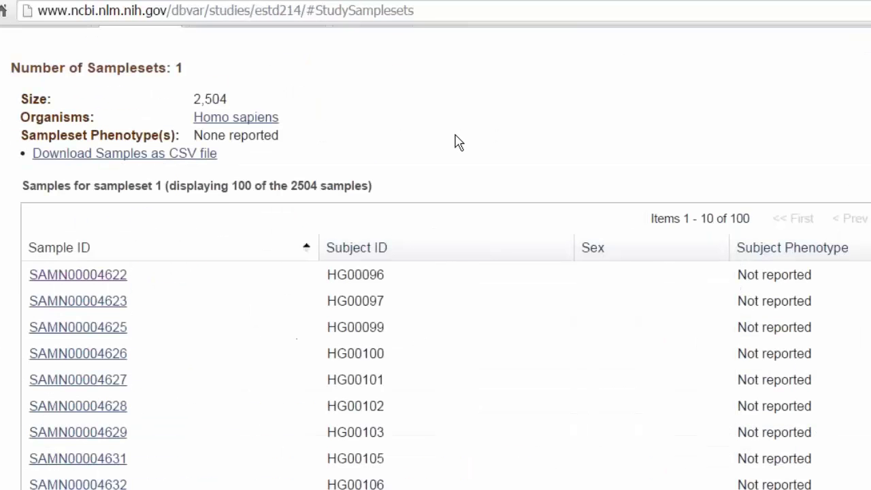
List all variants in study estd214 and look through the tabular results
{"action": "scroll", "coordinate": [456, 135], "scroll_direction": "up", "scroll_amount": 2}
{"action": "scroll", "coordinate": [455, 141], "scroll_direction": "up", "scroll_amount": 5}
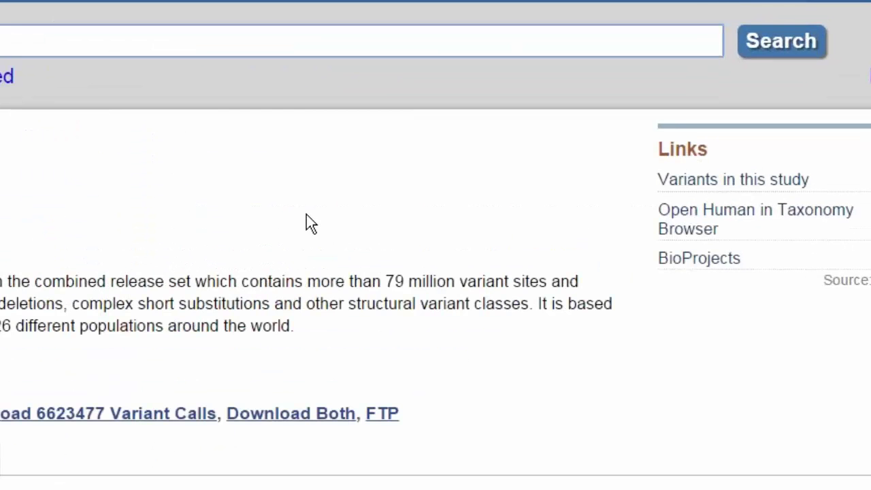
{"action": "left_click", "coordinate": [754, 184]}
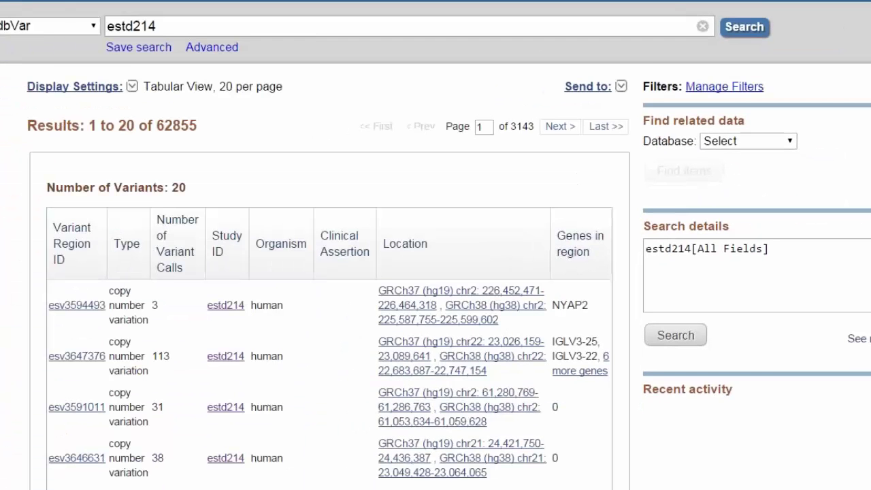
{"action": "scroll", "coordinate": [294, 135], "scroll_direction": "down", "scroll_amount": 5}
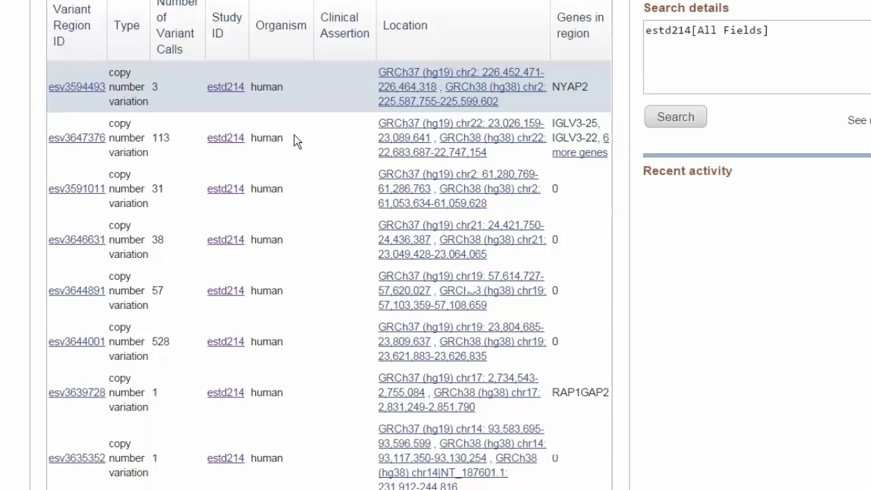
{"action": "scroll", "coordinate": [294, 134], "scroll_direction": "up", "scroll_amount": 5}
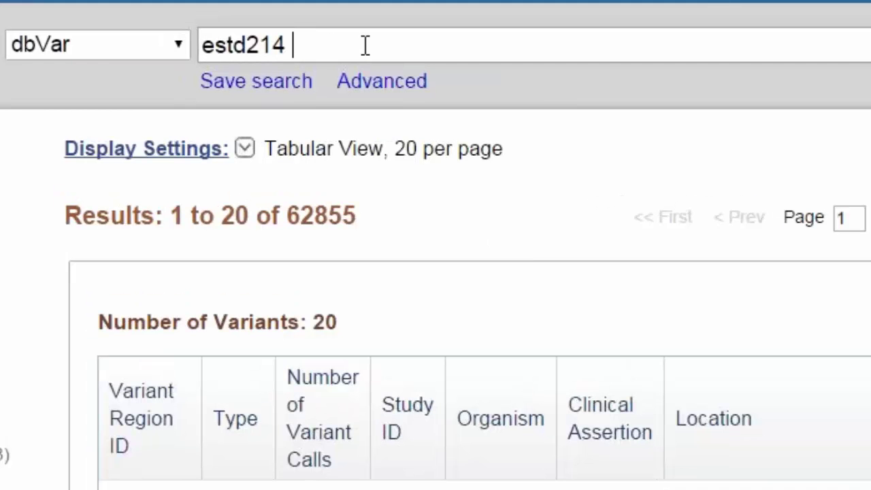
Restrict the search to the study accession field with the query estd214[Study Accession] and run it
{"action": "key", "text": "BackSpace"}
{"action": "type", "text": "["}
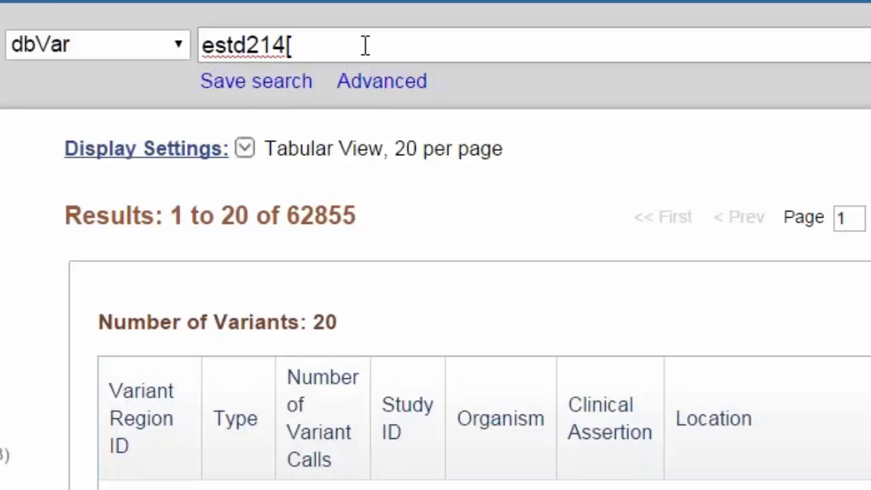
{"action": "type", "text": "Study A"}
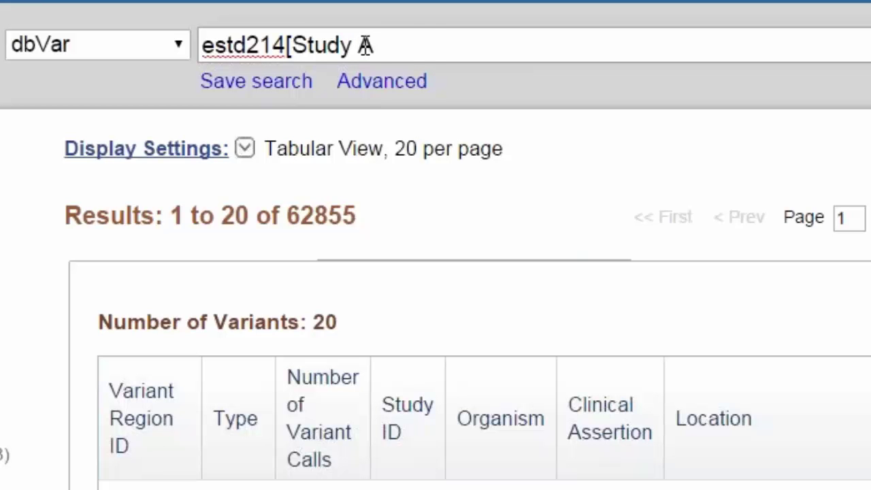
{"action": "type", "text": "ccession]"}
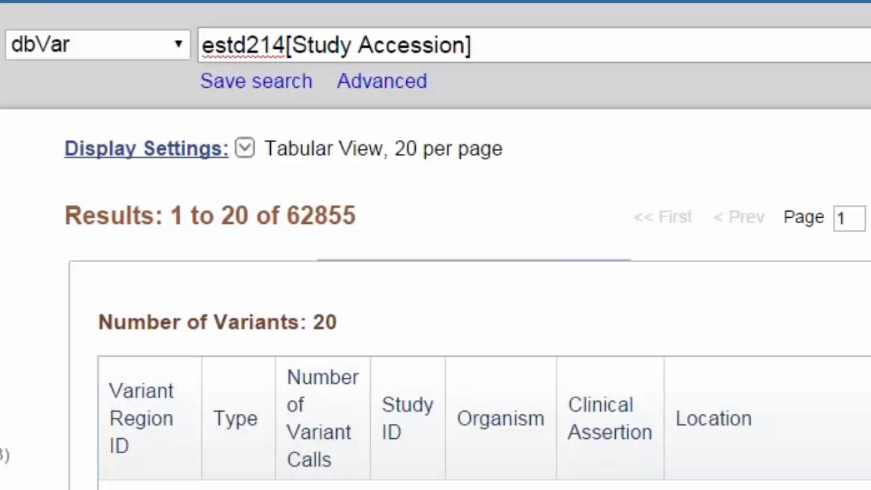
{"action": "key", "text": "Return"}
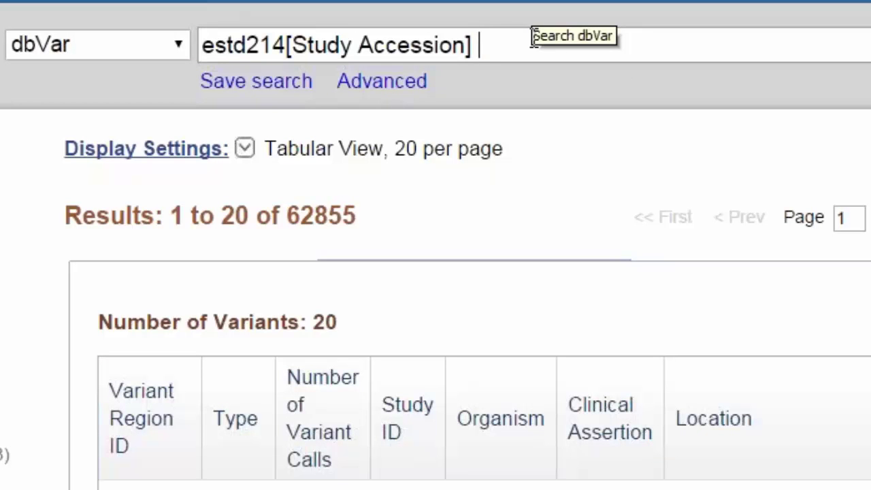
Build and run an advanced search combining GSTM1 in the Gene Name field with the earlier estd214[Study Accession] query using AND
{"action": "left_click", "coordinate": [401, 88]}
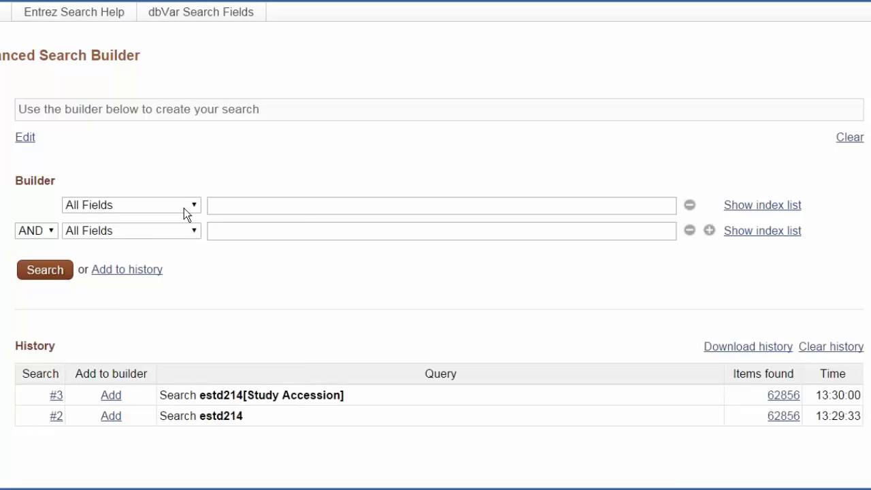
{"action": "left_click", "coordinate": [197, 203]}
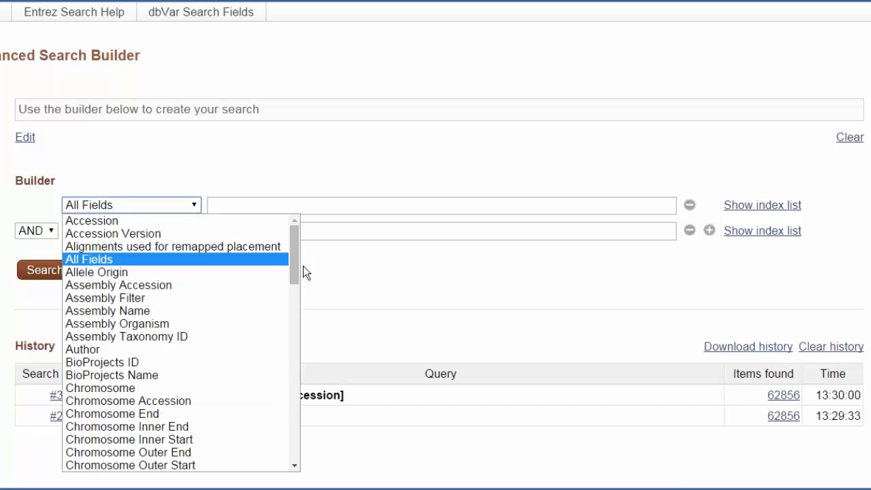
{"action": "left_click_drag", "start_coordinate": [294, 272], "coordinate": [296, 311]}
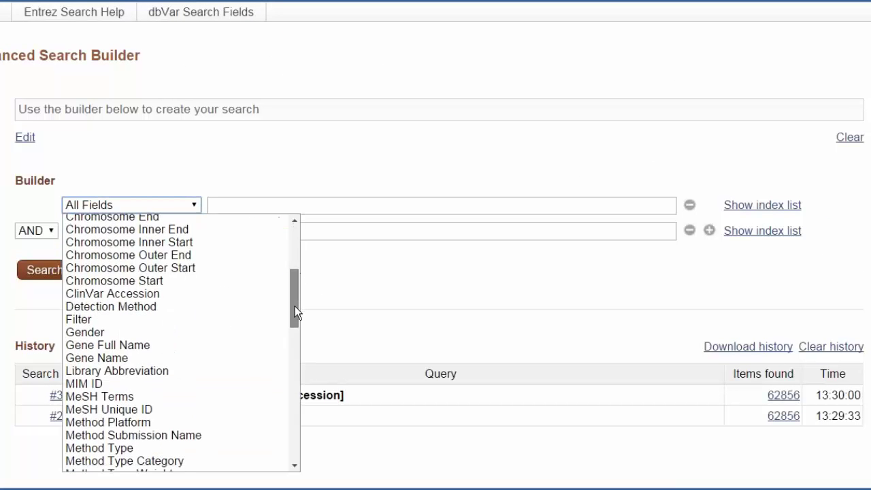
{"action": "left_click", "coordinate": [180, 354]}
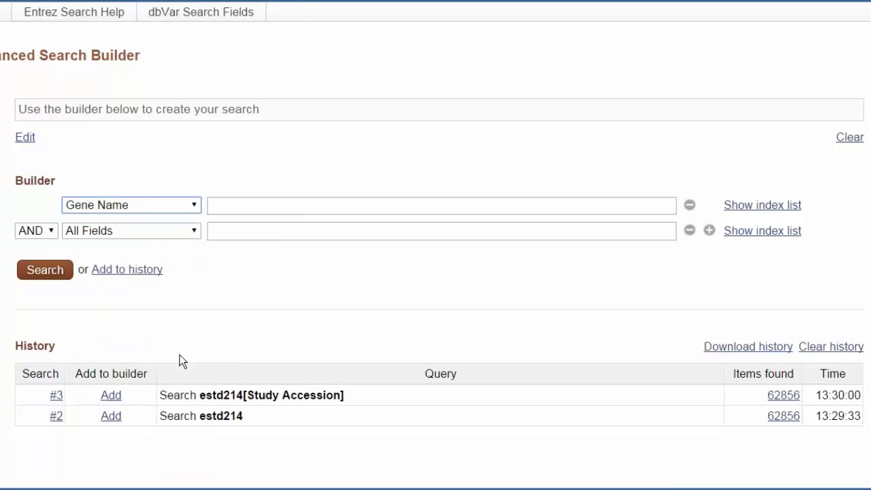
{"action": "left_click", "coordinate": [252, 203]}
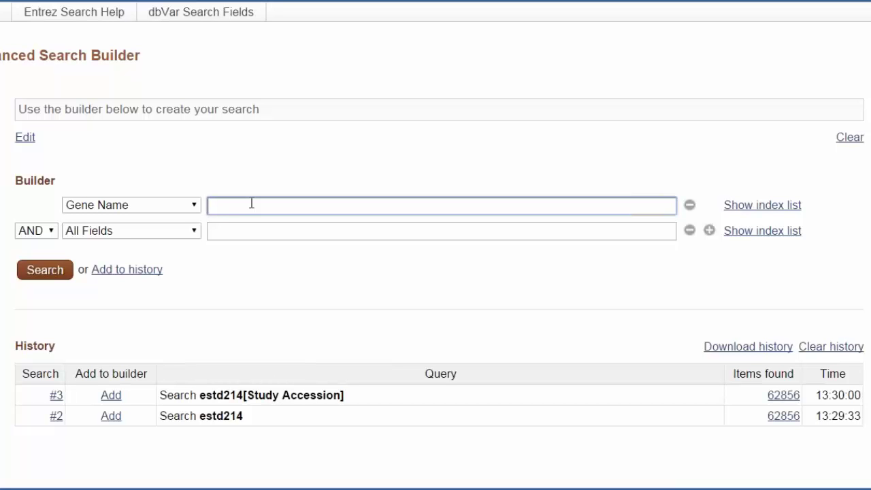
{"action": "type", "text": "G"}
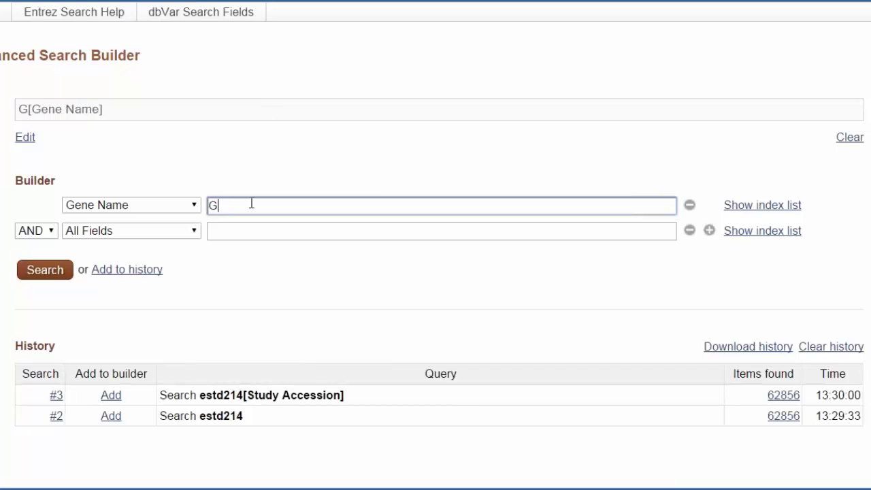
{"action": "type", "text": "ST"}
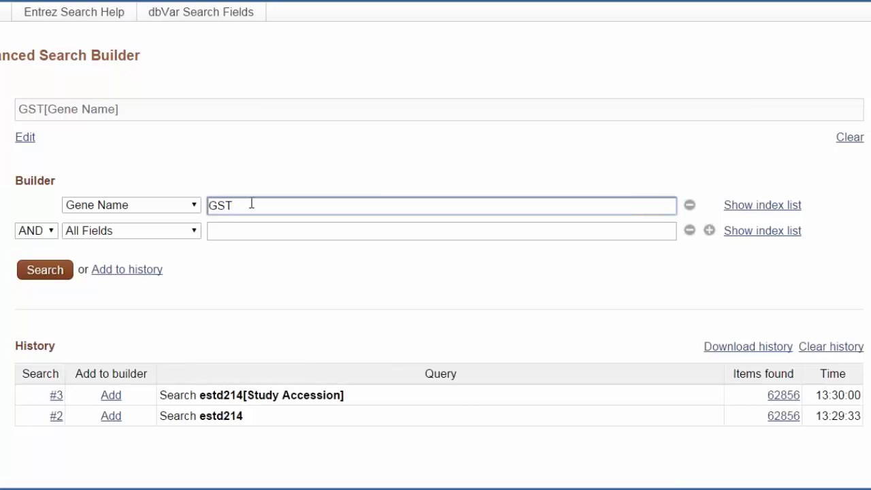
{"action": "type", "text": "M"}
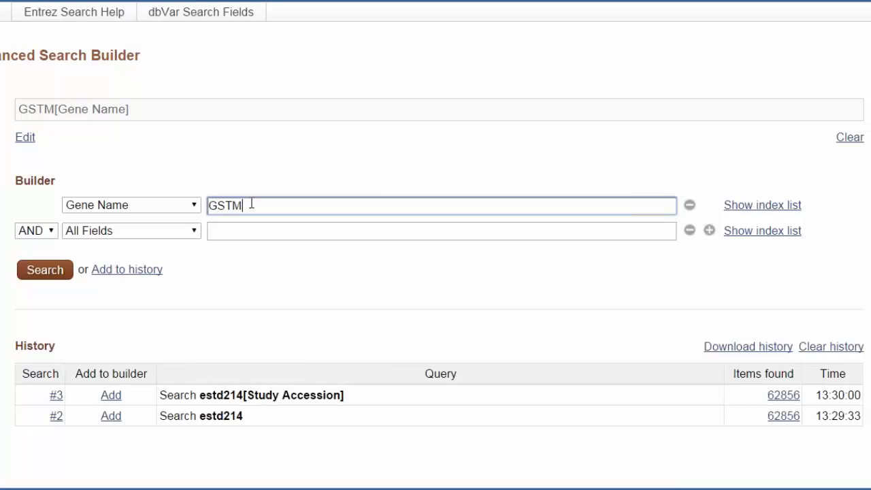
{"action": "type", "text": "1"}
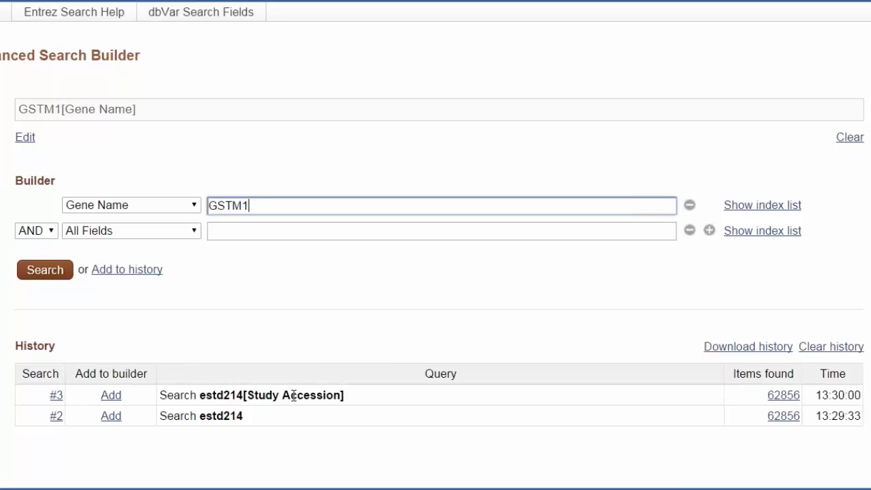
{"action": "left_click", "coordinate": [112, 396]}
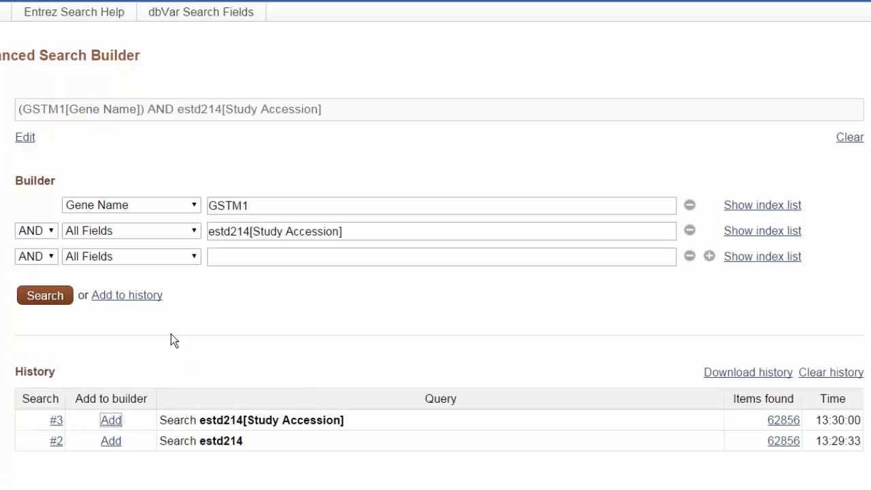
{"action": "left_click", "coordinate": [54, 297]}
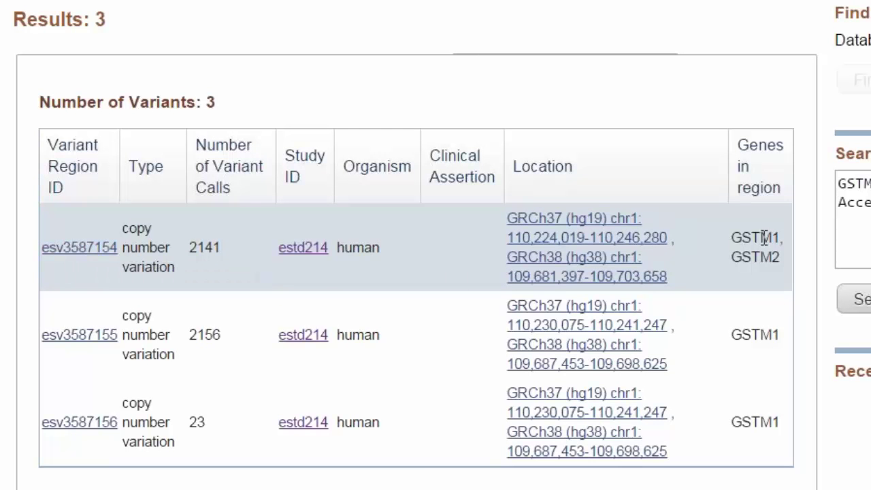
Open the variant region esv3587154 and review its summary details and chromosome location
{"action": "left_click", "coordinate": [85, 252]}
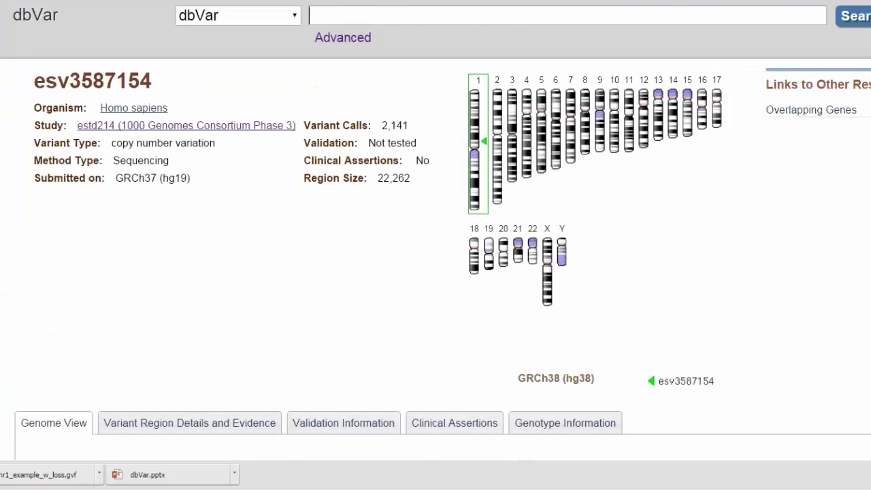
{"action": "scroll", "coordinate": [435, 272], "scroll_direction": "down", "scroll_amount": 5}
{"action": "scroll", "coordinate": [436, 272], "scroll_direction": "up", "scroll_amount": 1}
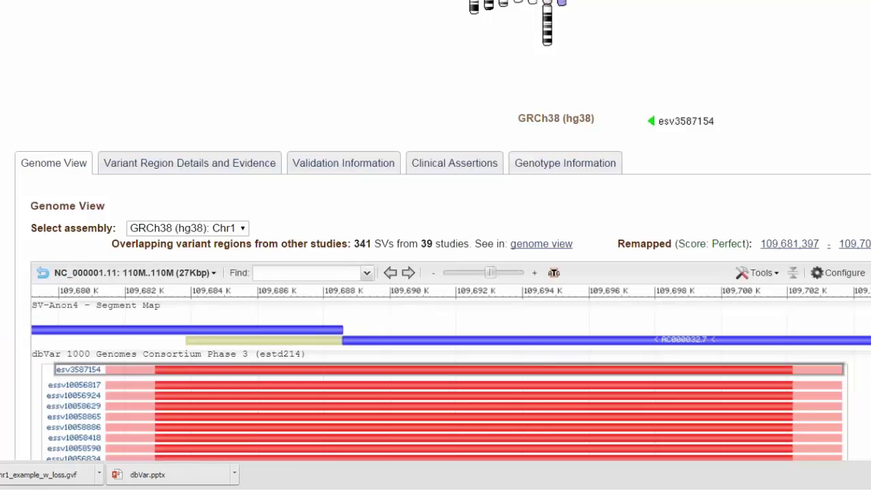
{"action": "scroll", "coordinate": [628, 414], "scroll_direction": "up", "scroll_amount": 8}
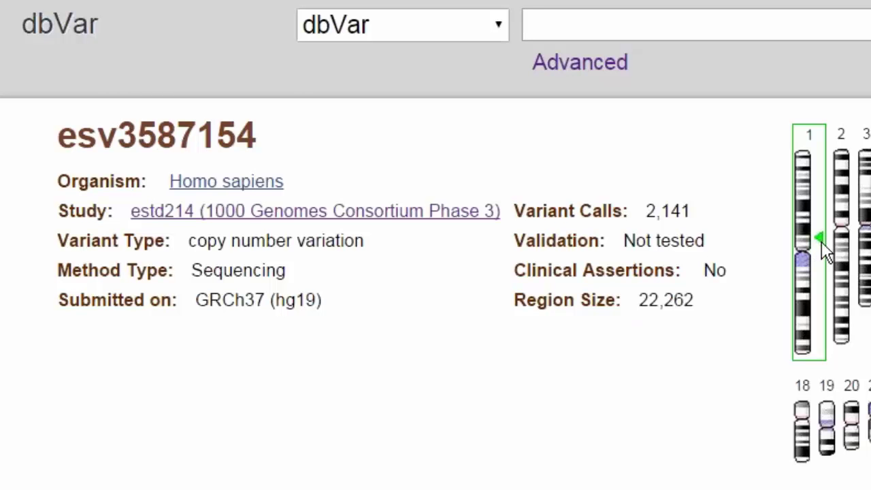
Examine the individual variant calls under esv3587154 in the Genome View's 1000 Genomes Consortium Phase 3 (estd214) track
{"action": "scroll", "coordinate": [436, 272], "scroll_direction": "down", "scroll_amount": 10}
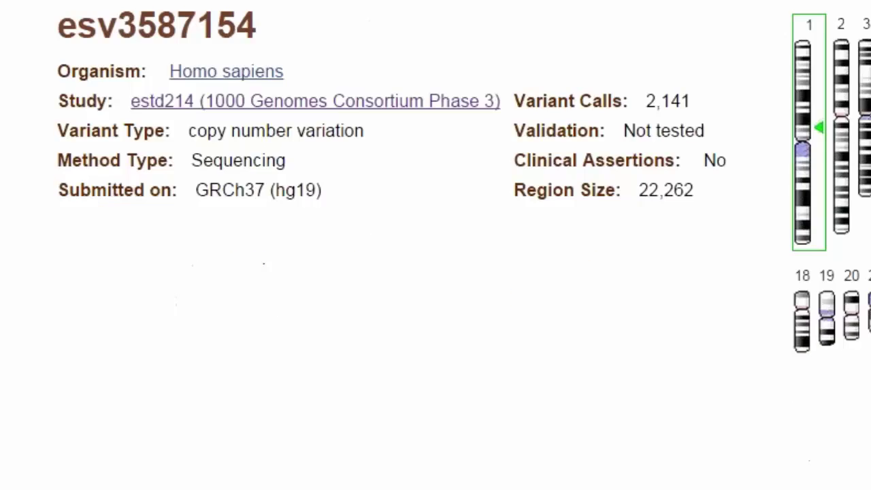
{"action": "scroll", "coordinate": [587, 233], "scroll_direction": "down", "scroll_amount": 5}
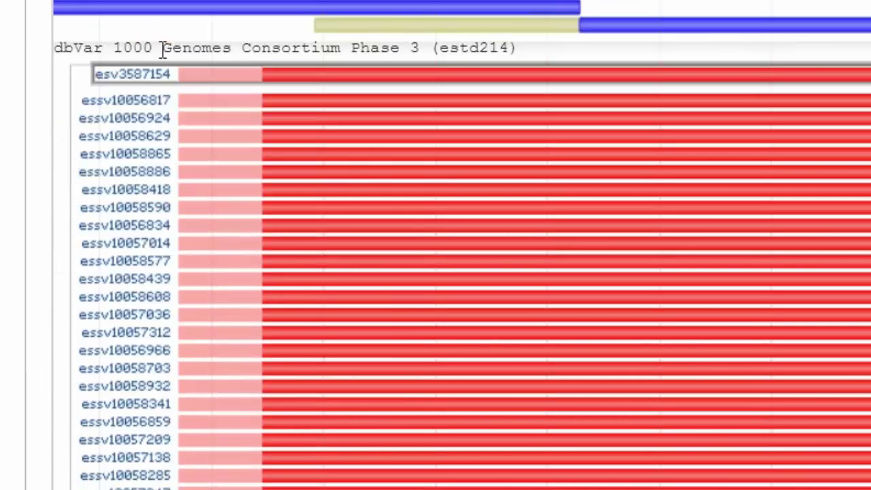
{"action": "mouse_move", "coordinate": [262, 54]}
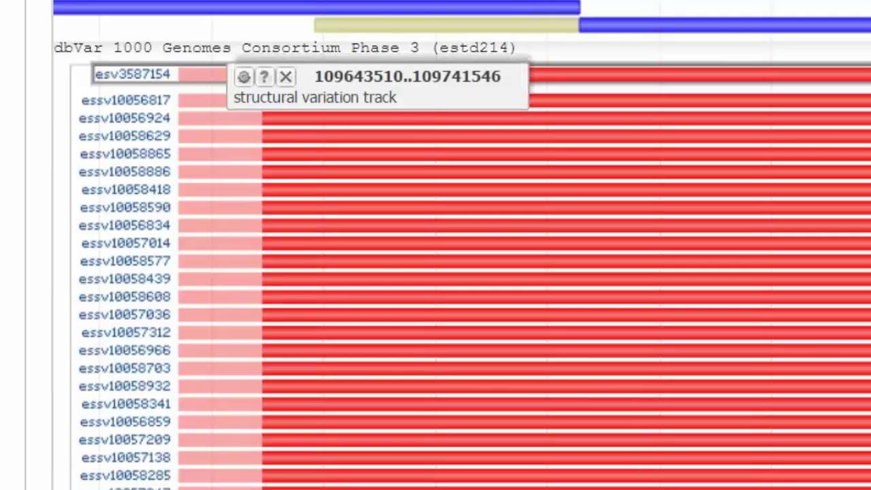
{"action": "scroll", "coordinate": [436, 245], "scroll_direction": "down", "scroll_amount": 15}
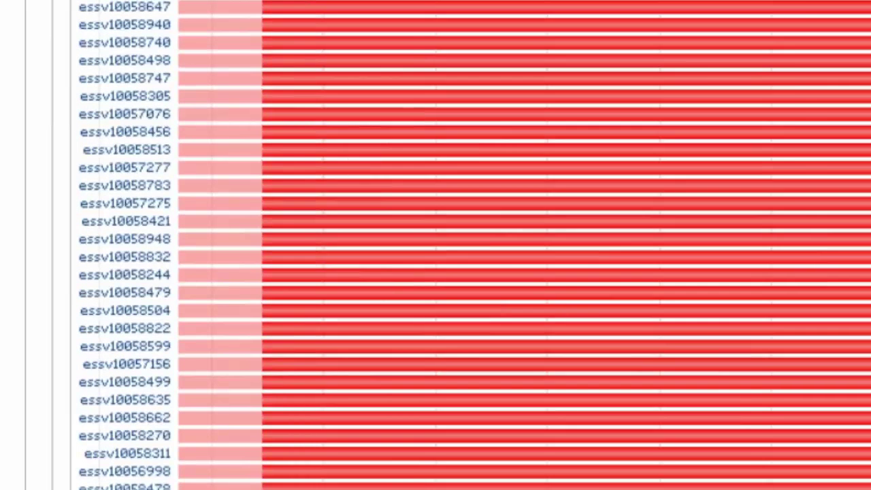
{"action": "scroll", "coordinate": [435, 245], "scroll_direction": "down", "scroll_amount": 15}
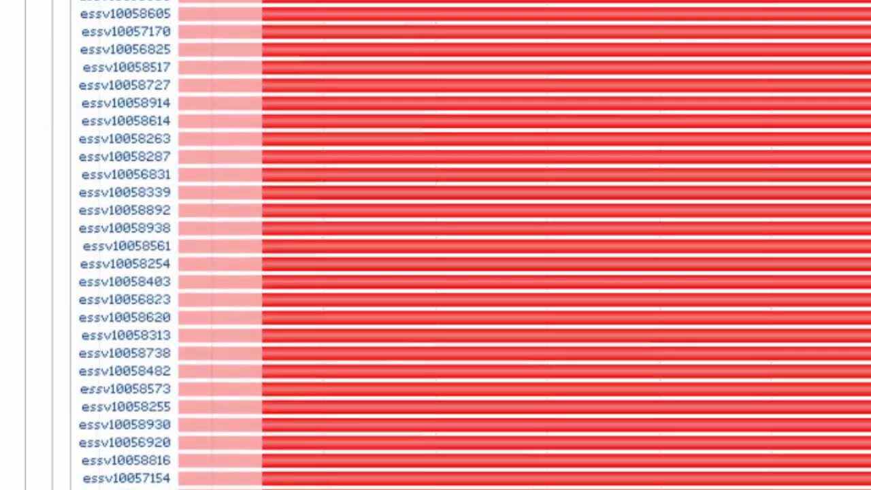
{"action": "scroll", "coordinate": [435, 245], "scroll_direction": "down", "scroll_amount": 18}
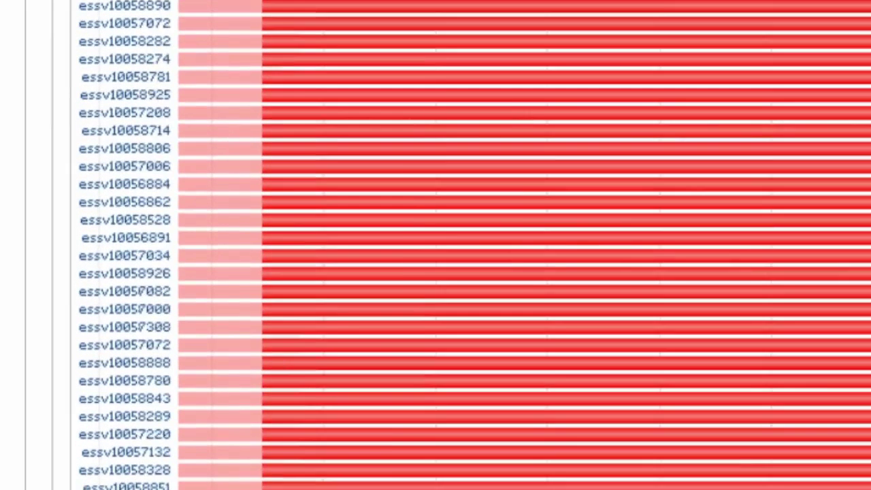
{"action": "scroll", "coordinate": [435, 245], "scroll_direction": "up", "scroll_amount": 6}
{"action": "scroll", "coordinate": [435, 245], "scroll_direction": "up", "scroll_amount": 20}
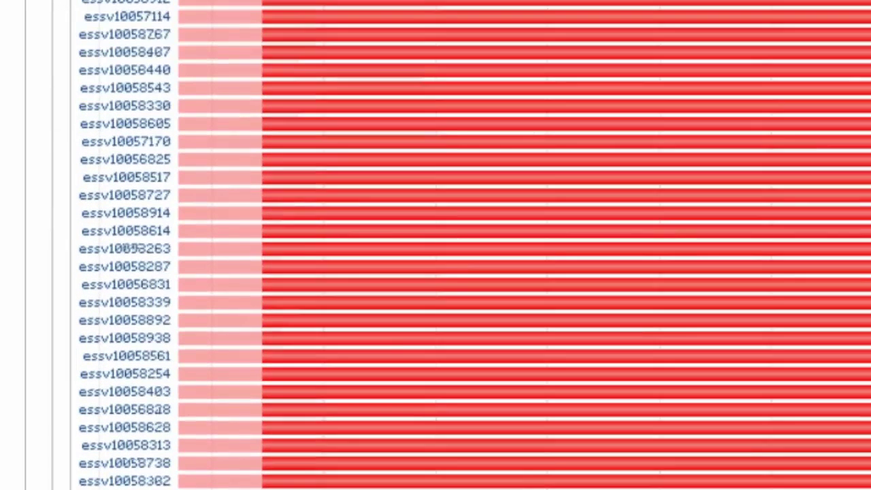
{"action": "scroll", "coordinate": [435, 245], "scroll_direction": "up", "scroll_amount": 20}
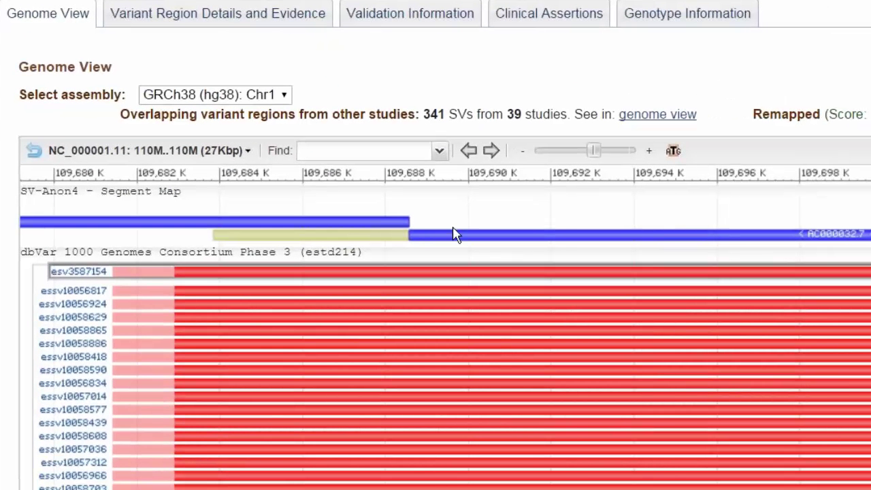
Set the rendering of the 1000 Genomes Consortium Phase 3 (estd214) track to Show parent, Merge children
{"action": "mouse_move", "coordinate": [469, 259]}
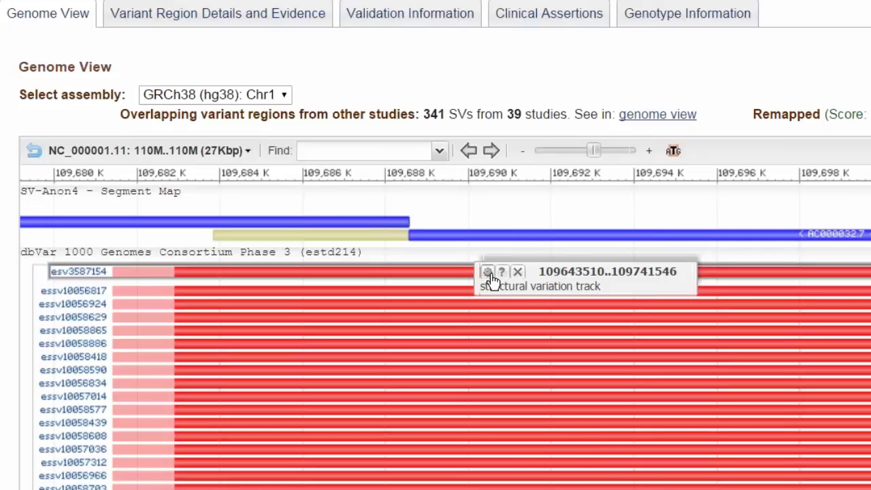
{"action": "left_click", "coordinate": [488, 273]}
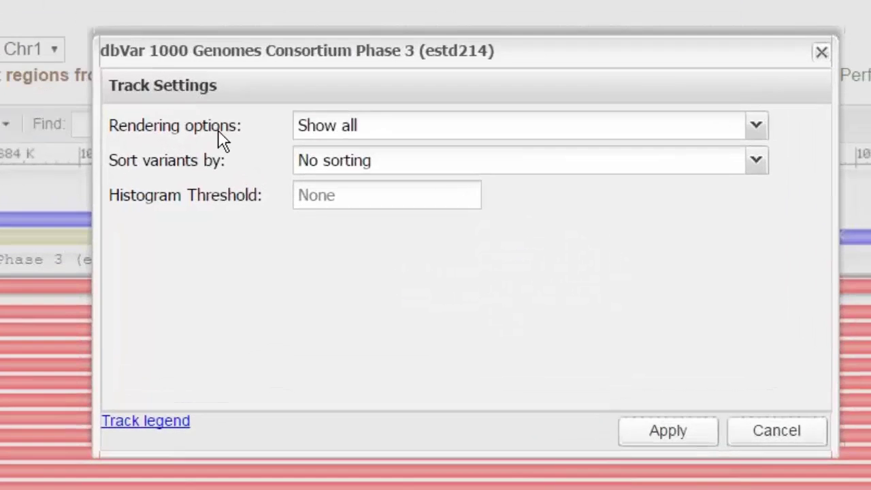
{"action": "left_click", "coordinate": [755, 130]}
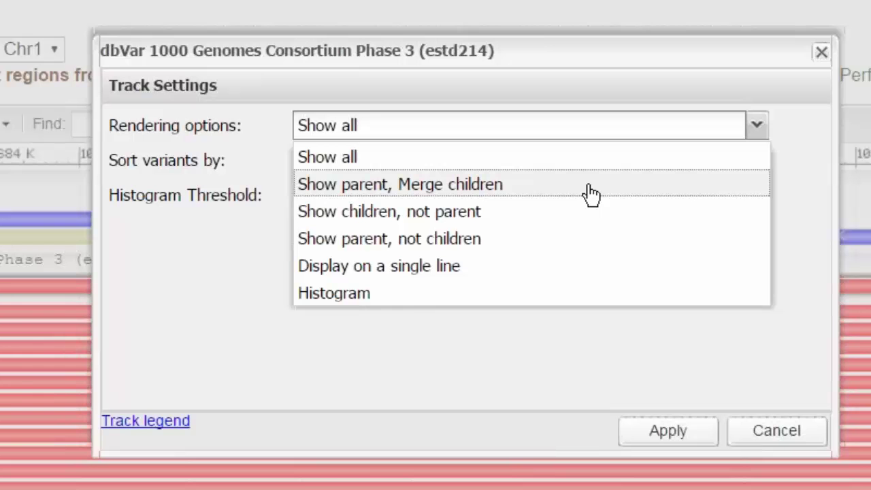
{"action": "left_click", "coordinate": [589, 194]}
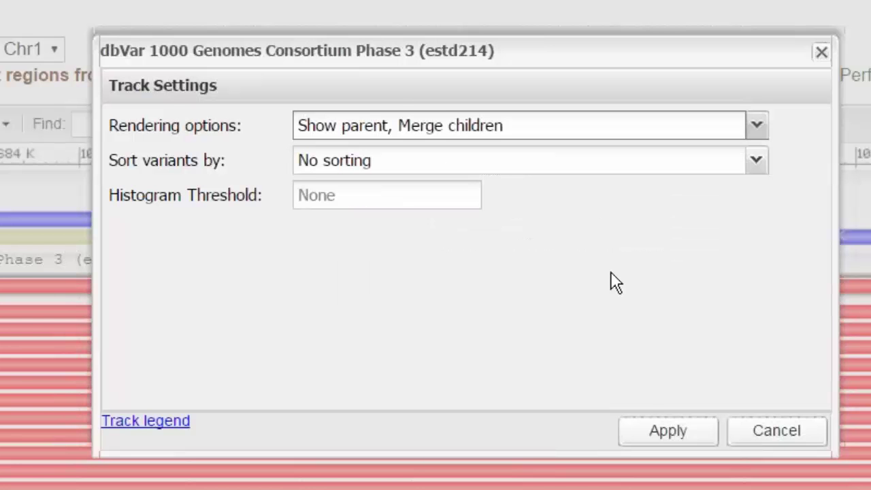
{"action": "left_click", "coordinate": [662, 432]}
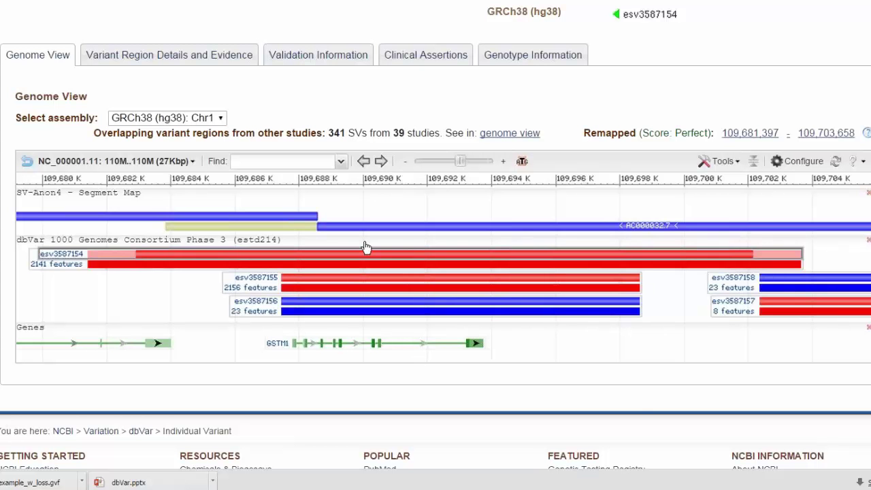
Zoom out the genome view to include the neighbouring variants and genes, and consult the legend for the variant type colors
{"action": "mouse_move", "coordinate": [383, 256]}
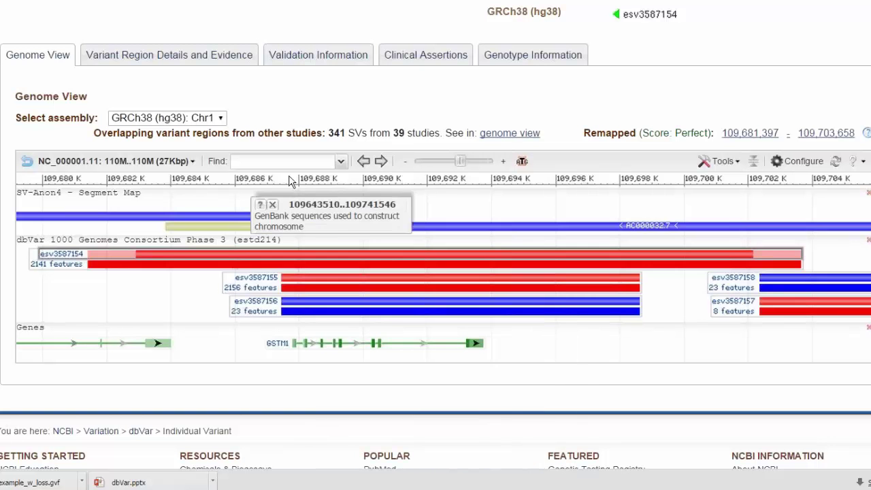
{"action": "left_click", "coordinate": [405, 167]}
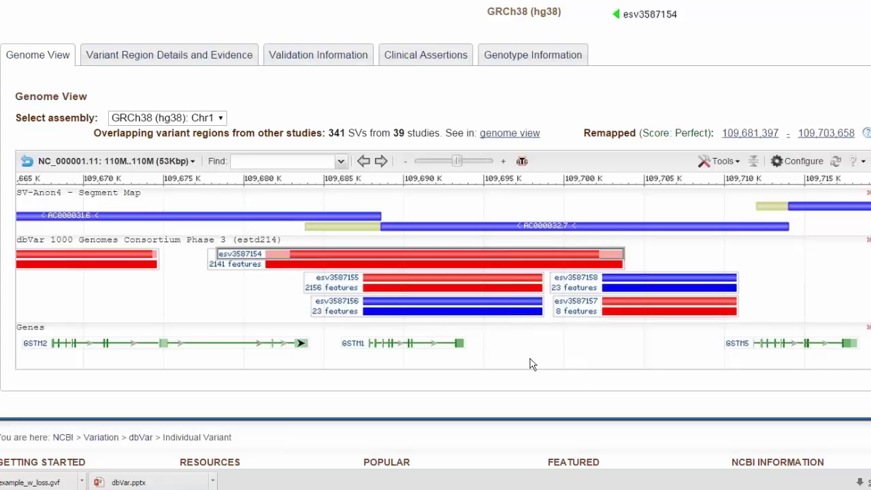
{"action": "mouse_move", "coordinate": [440, 245]}
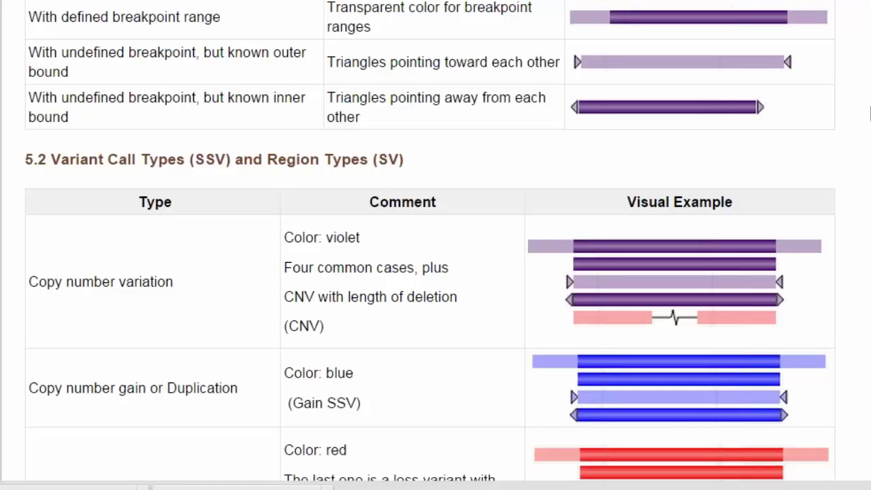
{"action": "scroll", "coordinate": [867, 115], "scroll_direction": "down", "scroll_amount": 4}
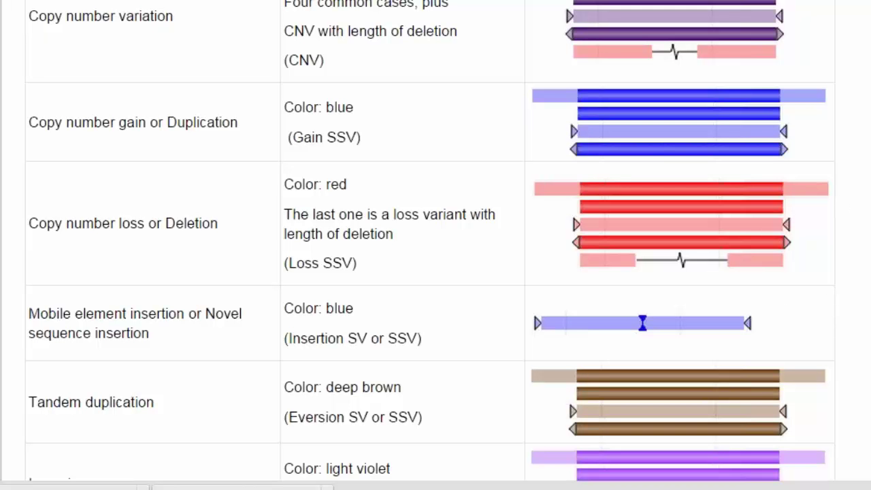
{"action": "scroll", "coordinate": [436, 245], "scroll_direction": "up", "scroll_amount": 3}
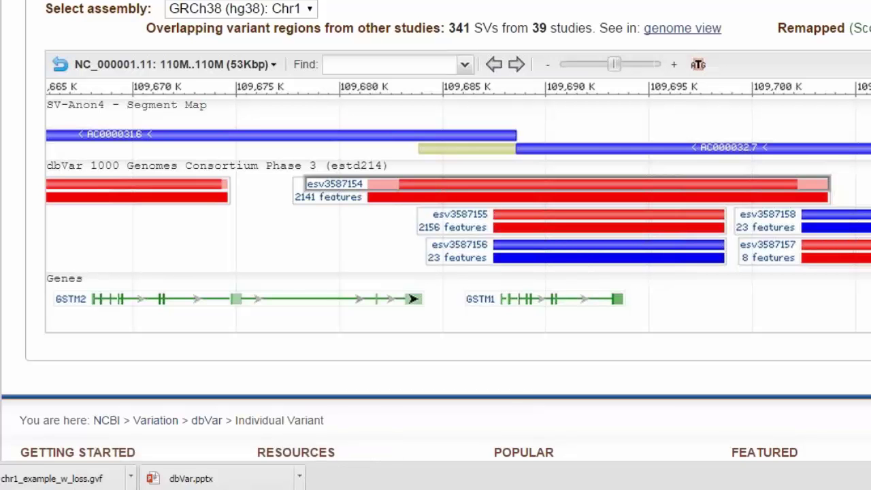
Check the genotype information and the clinical assertions of variant esv3587154
{"action": "left_click", "coordinate": [320, 185]}
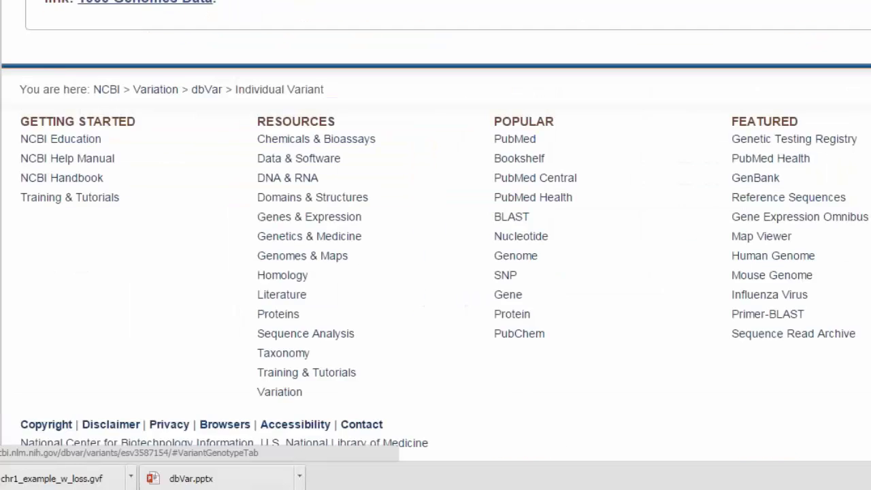
{"action": "scroll", "coordinate": [313, 142], "scroll_direction": "up", "scroll_amount": 3}
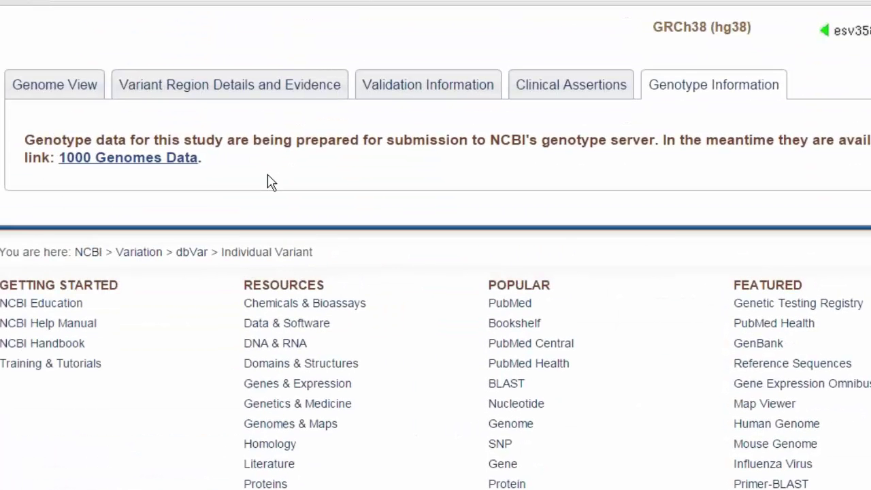
{"action": "left_click", "coordinate": [595, 85]}
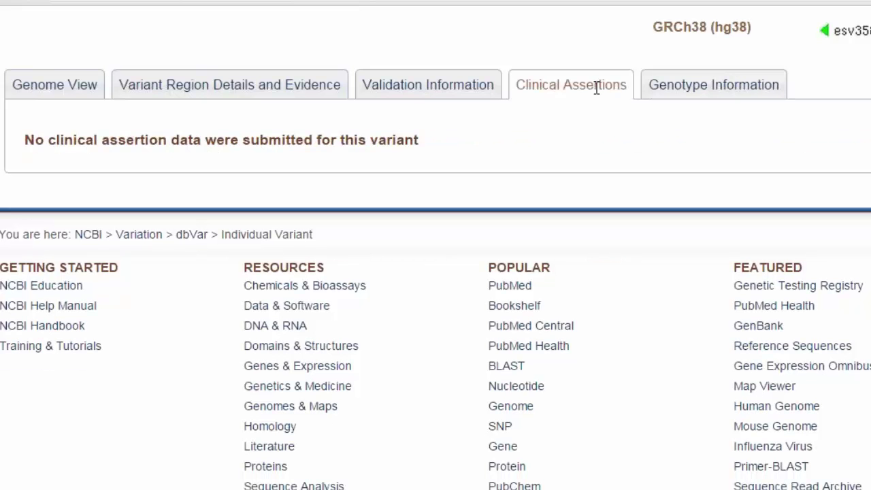
Check the validation information of variant esv3587154, and review its region placement and variant call details
{"action": "left_click", "coordinate": [401, 85]}
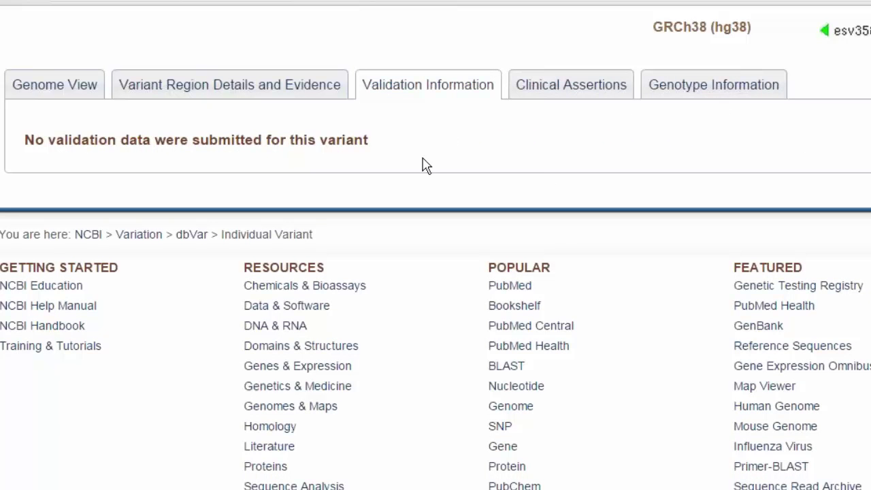
{"action": "left_click", "coordinate": [227, 89]}
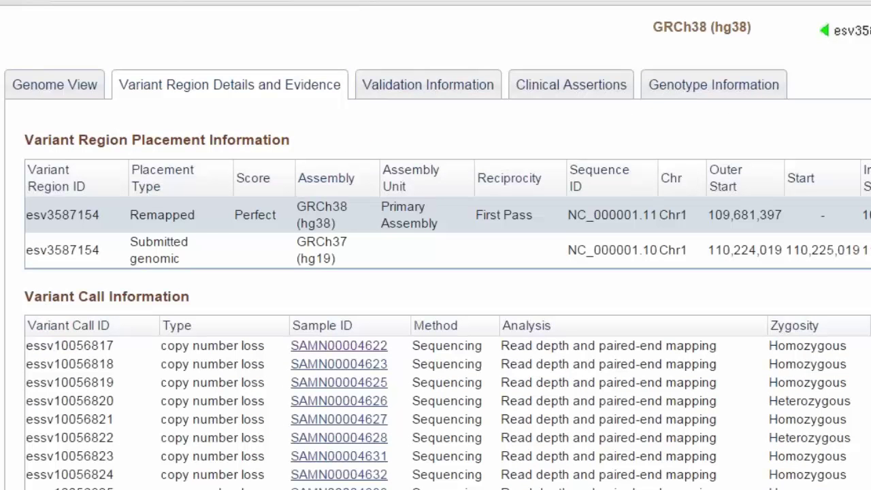
{"action": "scroll", "coordinate": [436, 272], "scroll_direction": "down", "scroll_amount": 2}
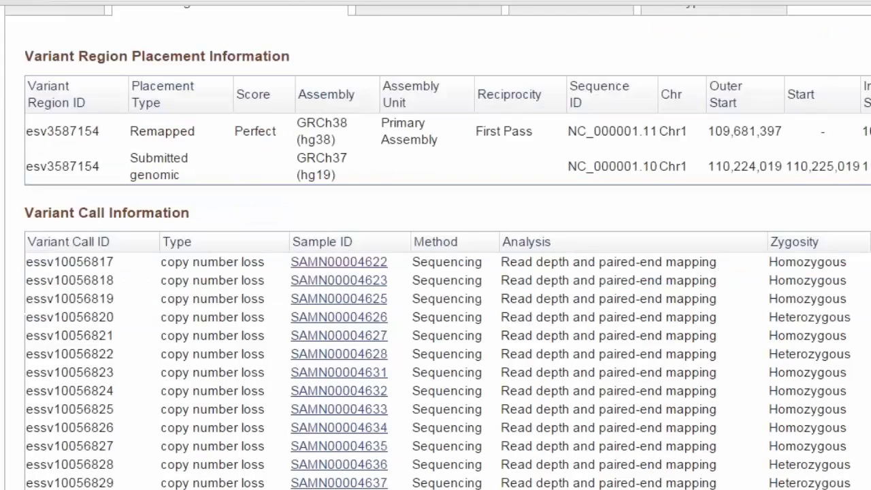
{"action": "scroll", "coordinate": [435, 234], "scroll_direction": "down", "scroll_amount": 2}
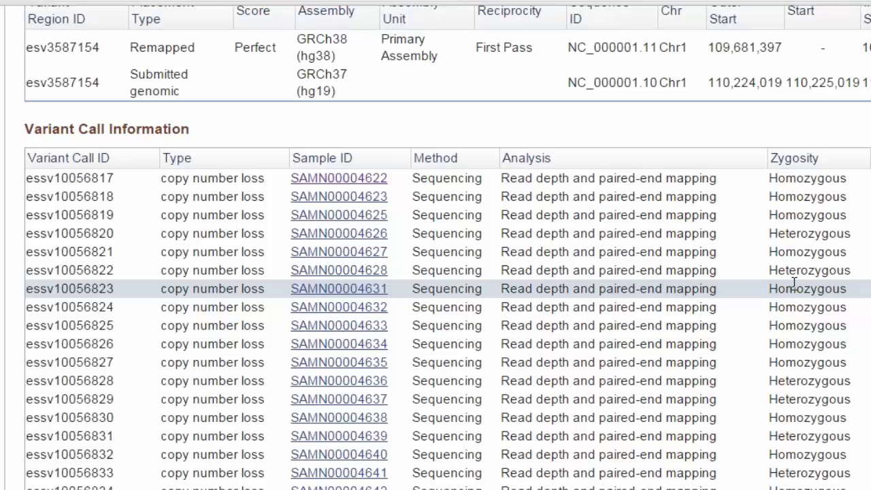
{"action": "scroll", "coordinate": [214, 85], "scroll_direction": "up", "scroll_amount": 2}
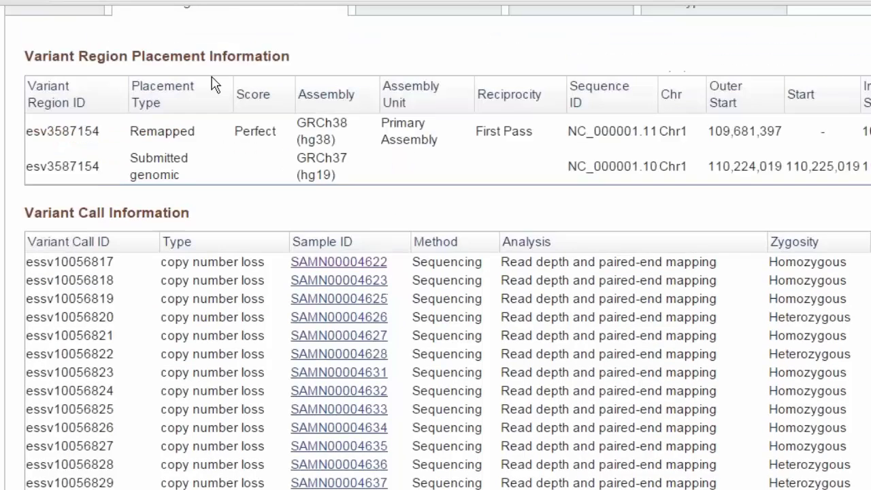
{"action": "scroll", "coordinate": [215, 85], "scroll_direction": "up", "scroll_amount": 8}
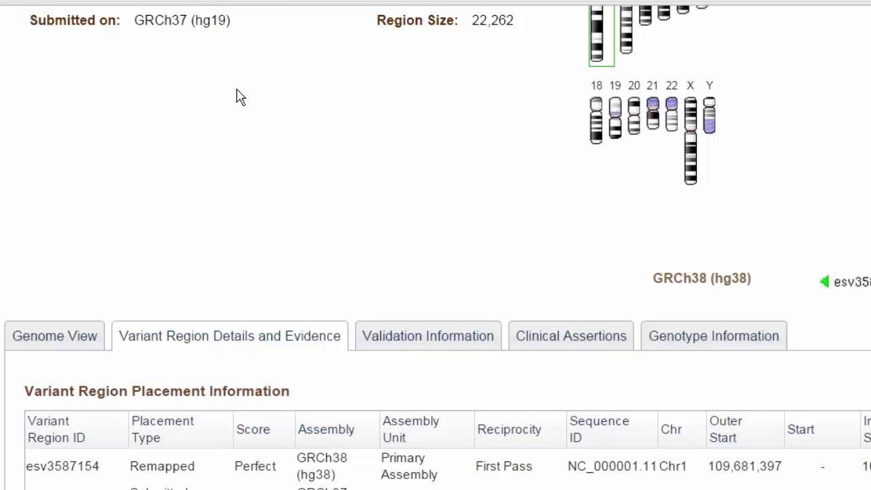
{"action": "scroll", "coordinate": [240, 96], "scroll_direction": "up", "scroll_amount": 4}
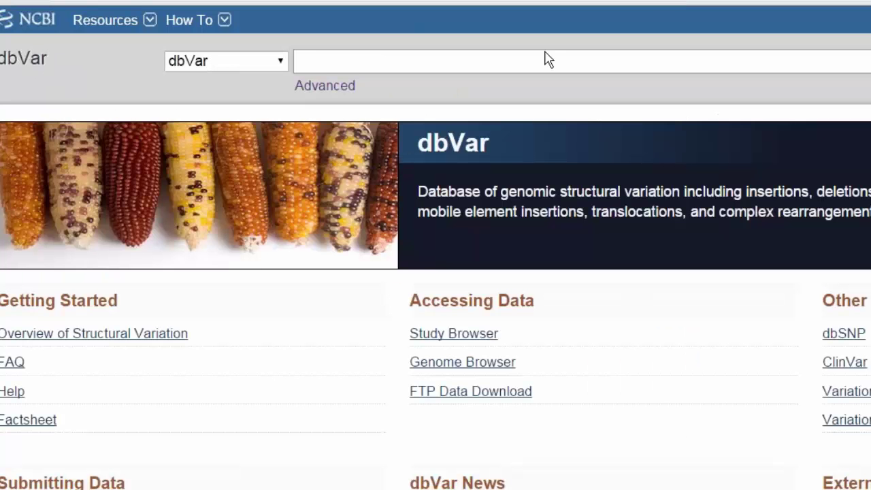
Reopen the (GSTM1[Gene Name]) AND estd214[Study Accession] search from the history and display esv3587154's GRCh38 location in the genome browser
{"action": "left_click", "coordinate": [344, 89]}
{"action": "scroll", "coordinate": [592, 109], "scroll_direction": "down", "scroll_amount": 3}
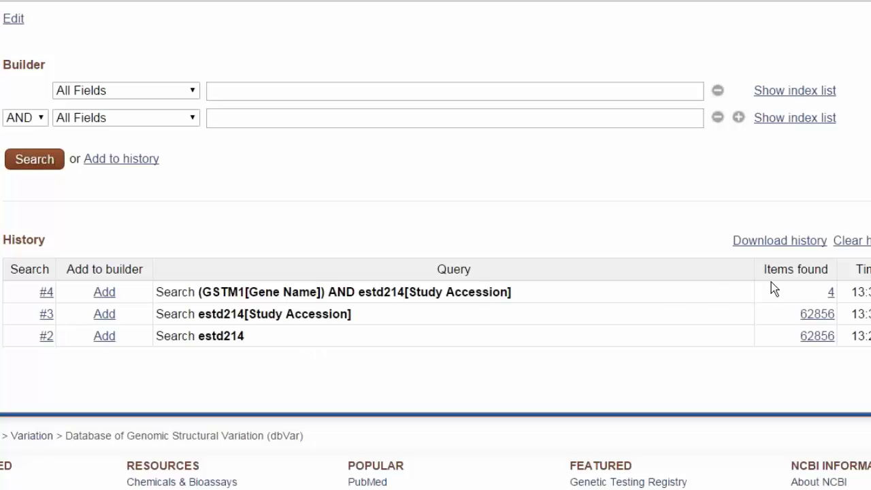
{"action": "left_click", "coordinate": [831, 292]}
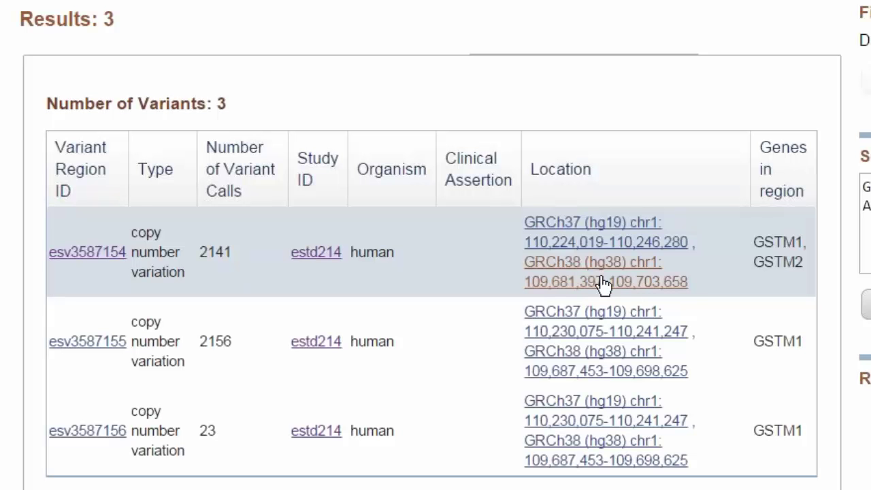
{"action": "left_click", "coordinate": [604, 285]}
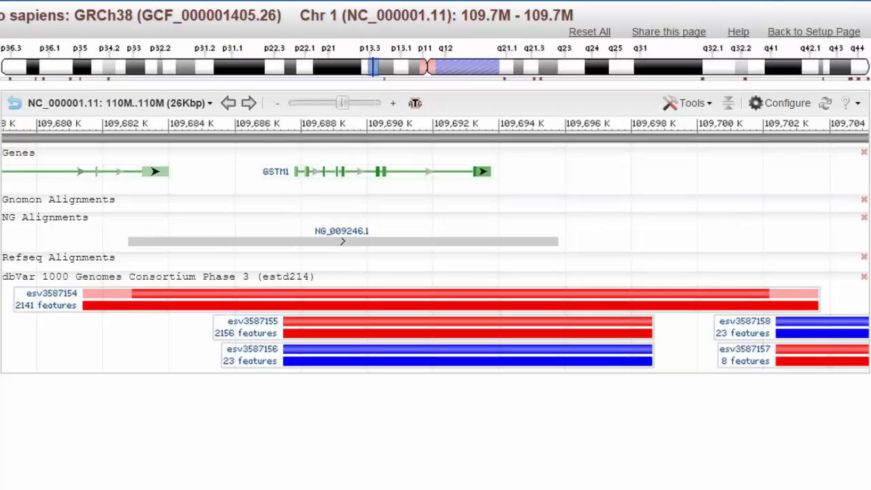
{"action": "mouse_move", "coordinate": [354, 324]}
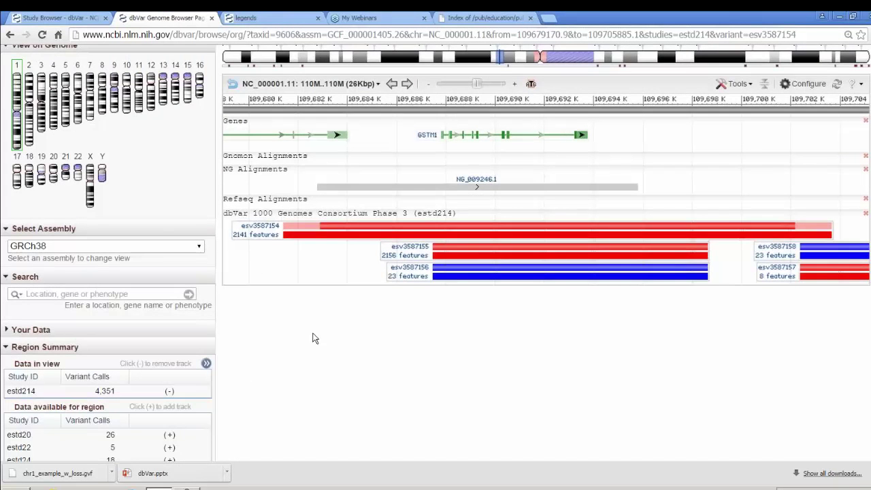
View the contents of chr1_example_w_loss.gvf in the May15_dbVar webinar directory
{"action": "scroll", "coordinate": [313, 336], "scroll_direction": "down", "scroll_amount": 3}
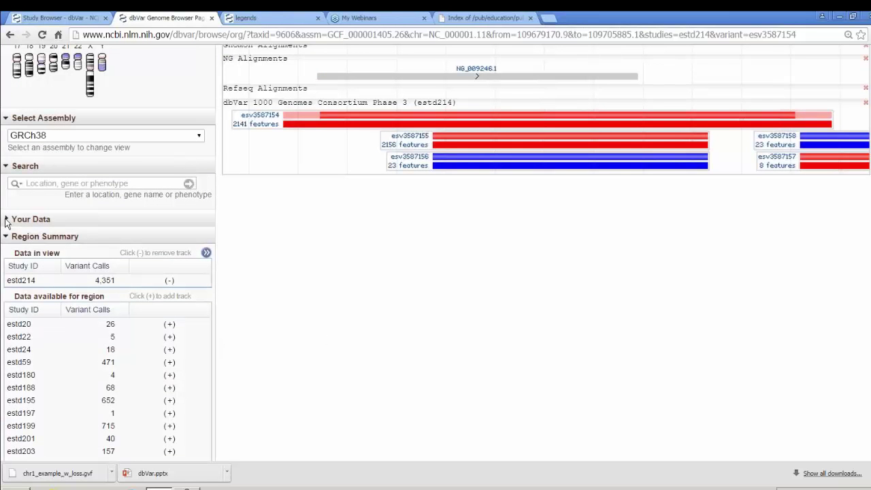
{"action": "left_click", "coordinate": [476, 18]}
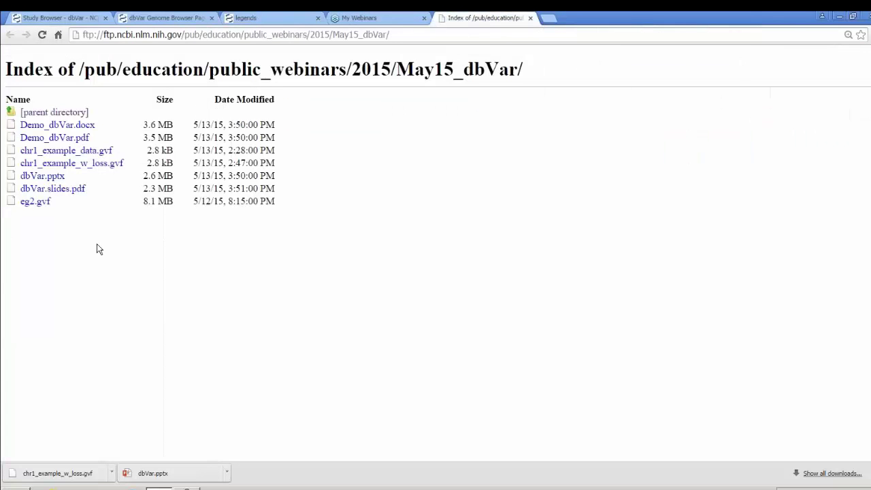
{"action": "left_click", "coordinate": [114, 167]}
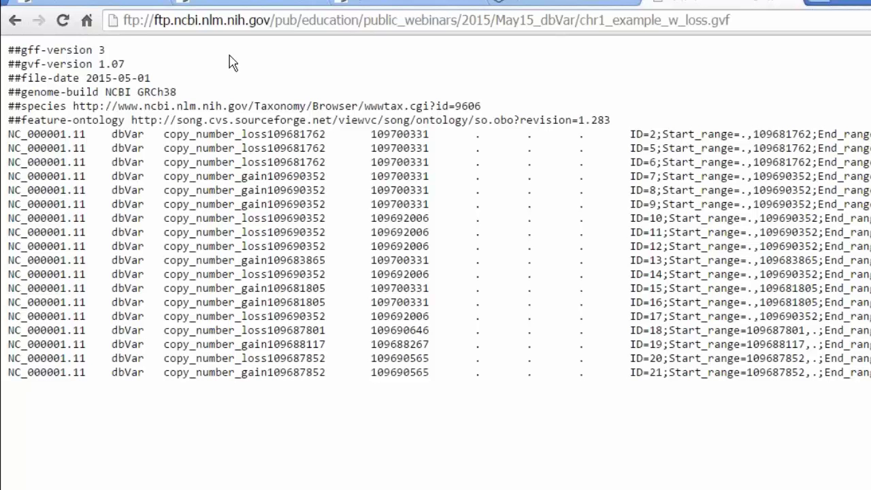
Upload the desktop file chr1_example_w_loss.gvf to the dbVar Genome Browser as a user data track
{"action": "left_click", "coordinate": [241, 4]}
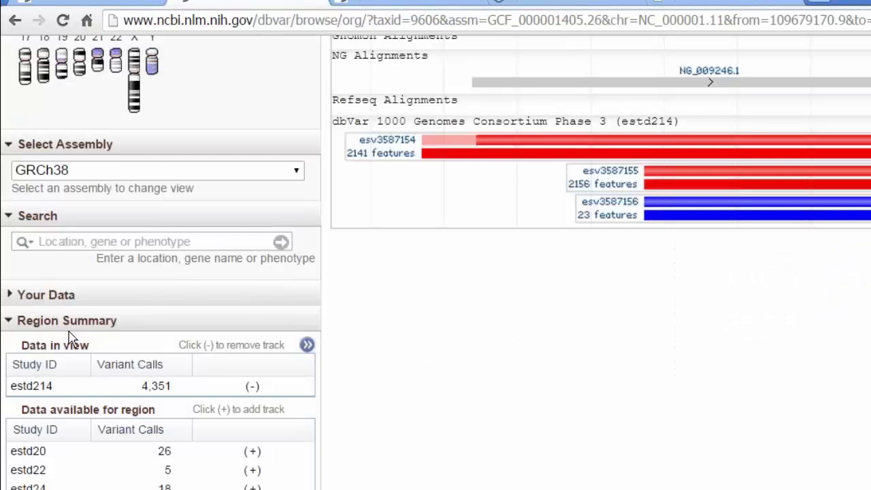
{"action": "scroll", "coordinate": [179, 297], "scroll_direction": "down", "scroll_amount": 1}
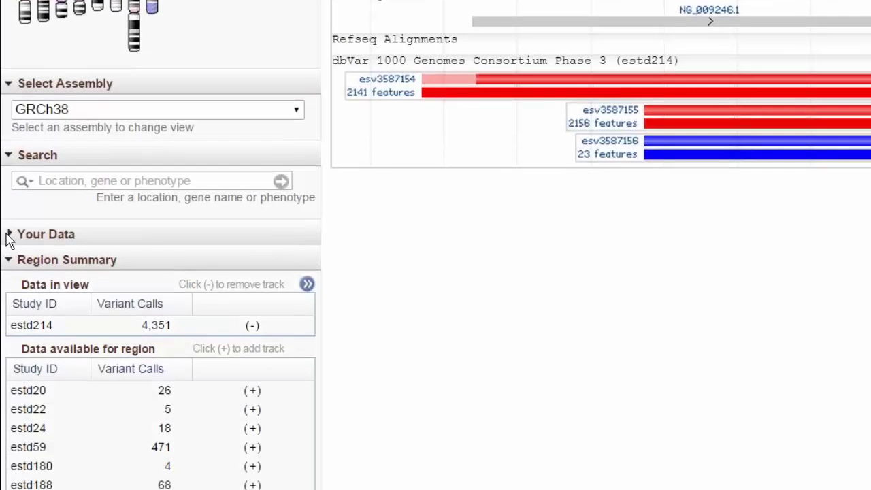
{"action": "left_click", "coordinate": [10, 233]}
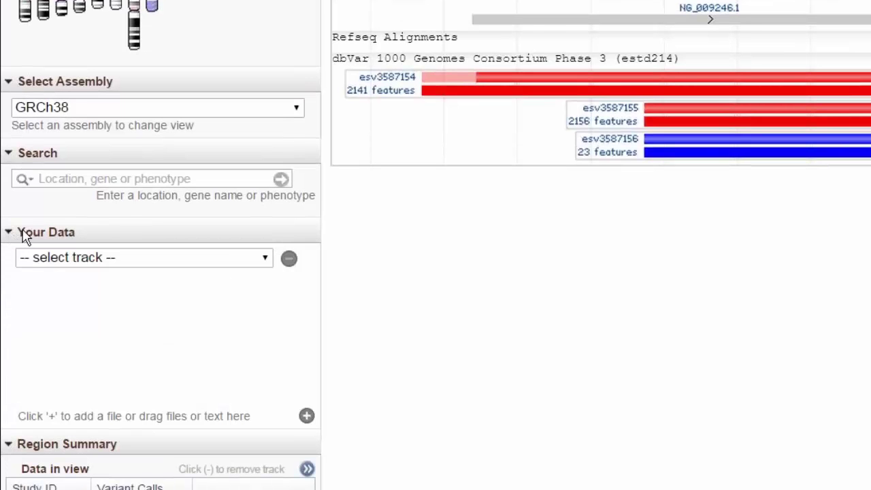
{"action": "left_click", "coordinate": [306, 416]}
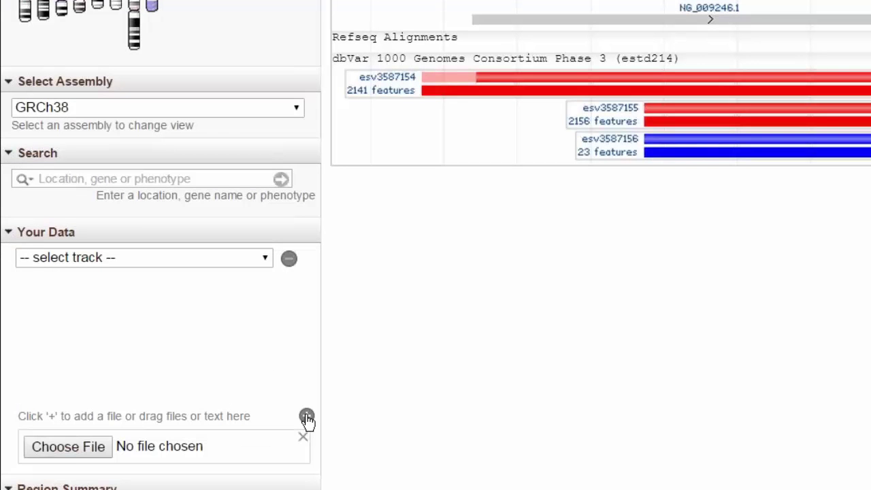
{"action": "left_click", "coordinate": [95, 449]}
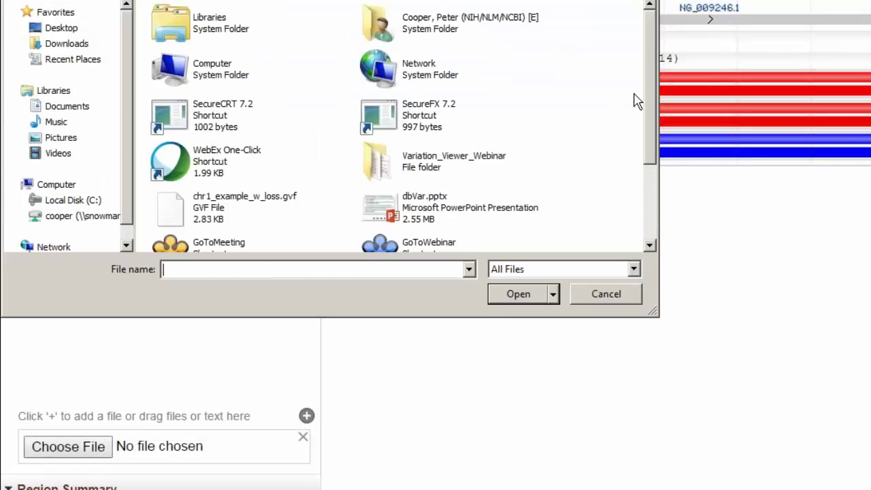
{"action": "left_click", "coordinate": [178, 215]}
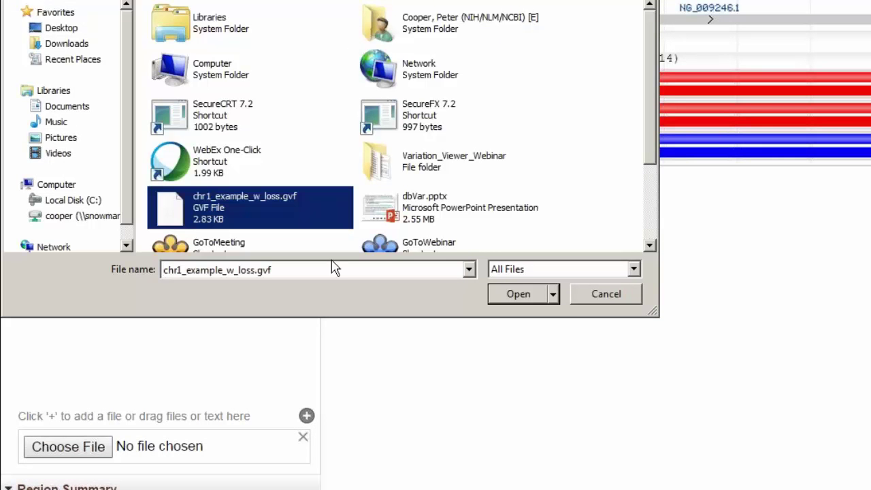
{"action": "left_click", "coordinate": [529, 297]}
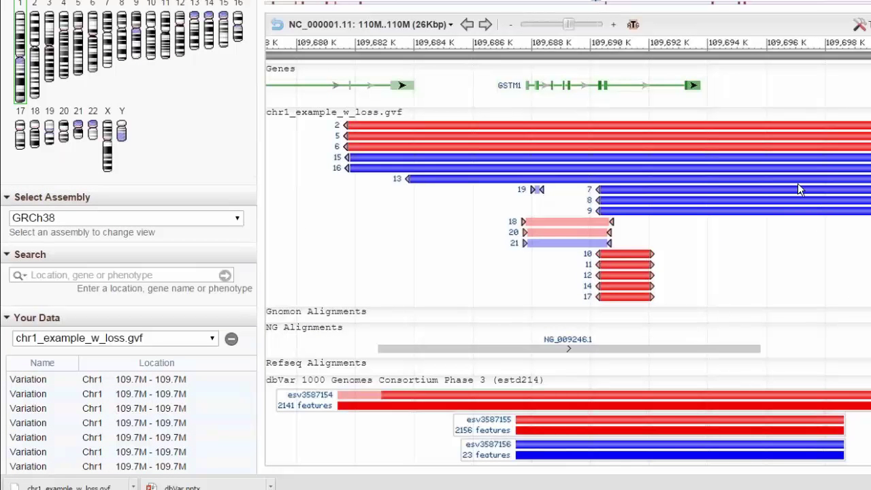
Examine the variants of the uploaded chr1_example_w_loss.gvf track and their chromosome 1 locations in the user data list
{"action": "left_click", "coordinate": [726, 174]}
{"action": "scroll", "coordinate": [191, 266], "scroll_direction": "down", "scroll_amount": 1}
{"action": "scroll", "coordinate": [227, 291], "scroll_direction": "down", "scroll_amount": 2}
{"action": "mouse_move", "coordinate": [227, 291]}
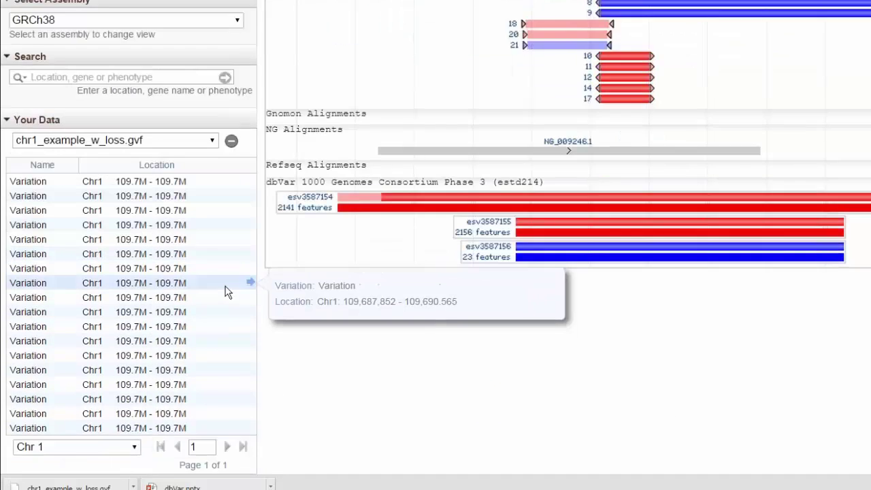
{"action": "scroll", "coordinate": [227, 292], "scroll_direction": "down", "scroll_amount": 2}
{"action": "scroll", "coordinate": [227, 292], "scroll_direction": "up", "scroll_amount": 1}
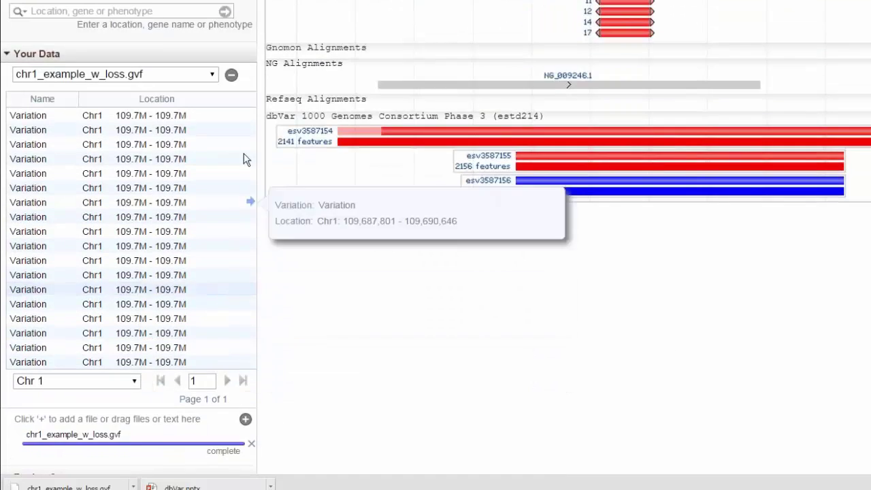
Remove the chr1_example_w_loss.gvf track from the genome browser
{"action": "left_click", "coordinate": [232, 75]}
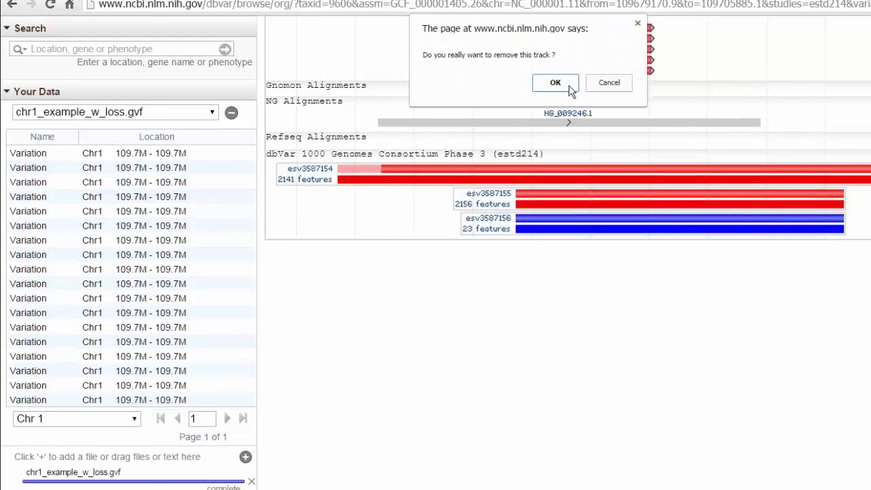
{"action": "left_click", "coordinate": [568, 84]}
{"action": "scroll", "coordinate": [568, 84], "scroll_direction": "up", "scroll_amount": 2}
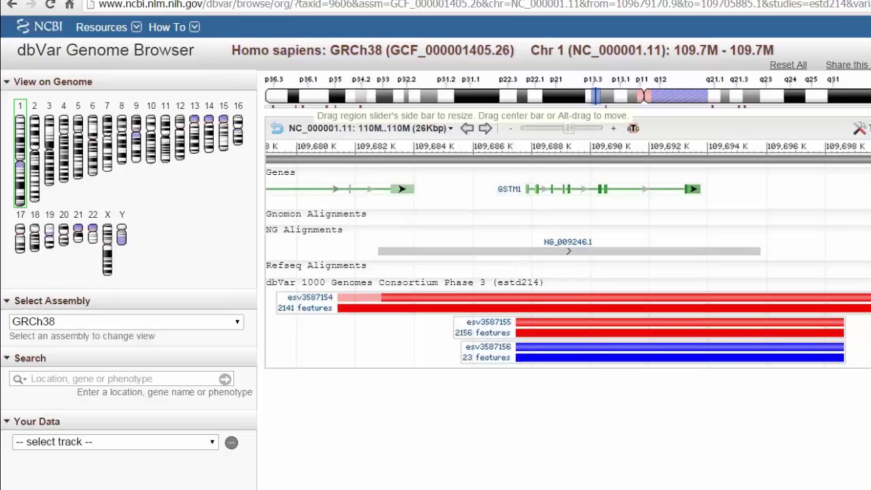
Zoom out the chromosome 1 view to 210 Kbp to include the genes and estd214 variants surrounding GSTM1
{"action": "left_click", "coordinate": [511, 133]}
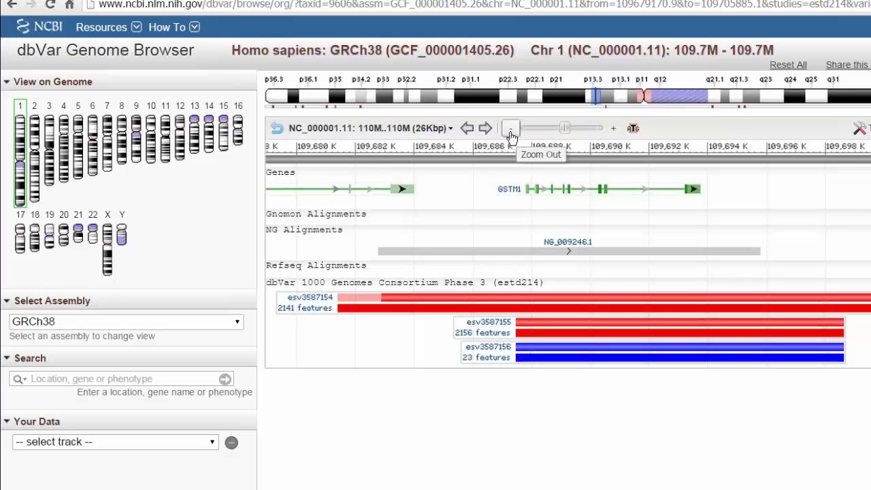
{"action": "left_click", "coordinate": [511, 133]}
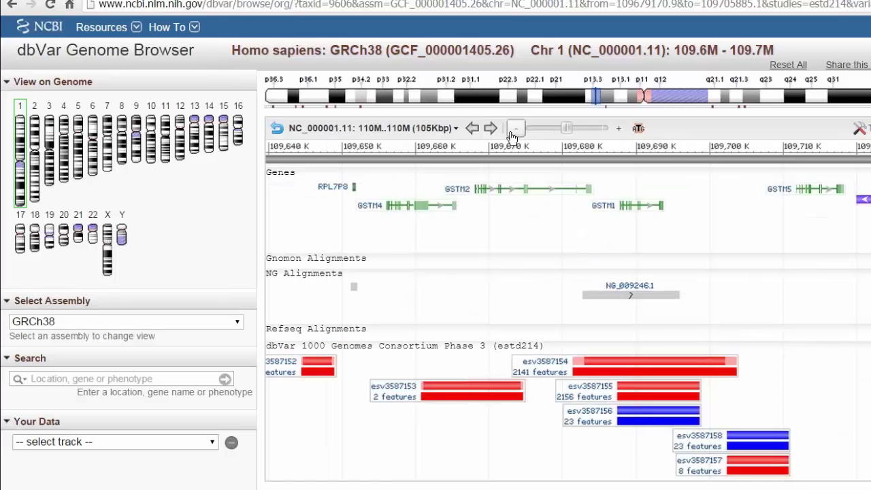
{"action": "left_click", "coordinate": [512, 134]}
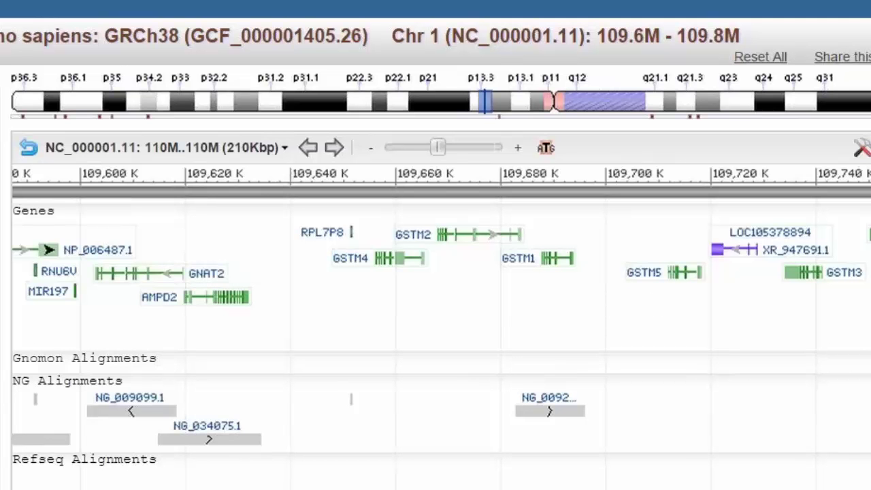
{"action": "scroll", "coordinate": [435, 273], "scroll_direction": "down", "scroll_amount": 3}
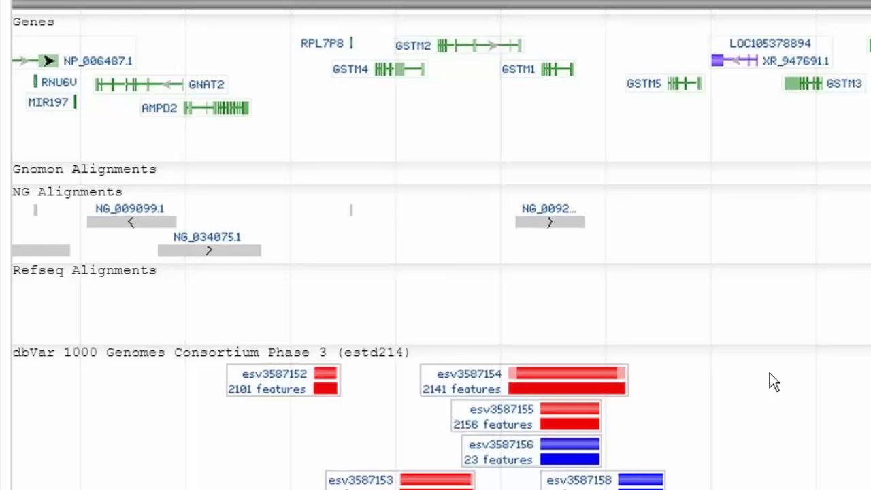
Review the studies with data available for the region and expand the region summary to show their names, methods and study types
{"action": "scroll", "coordinate": [772, 381], "scroll_direction": "down", "scroll_amount": 5}
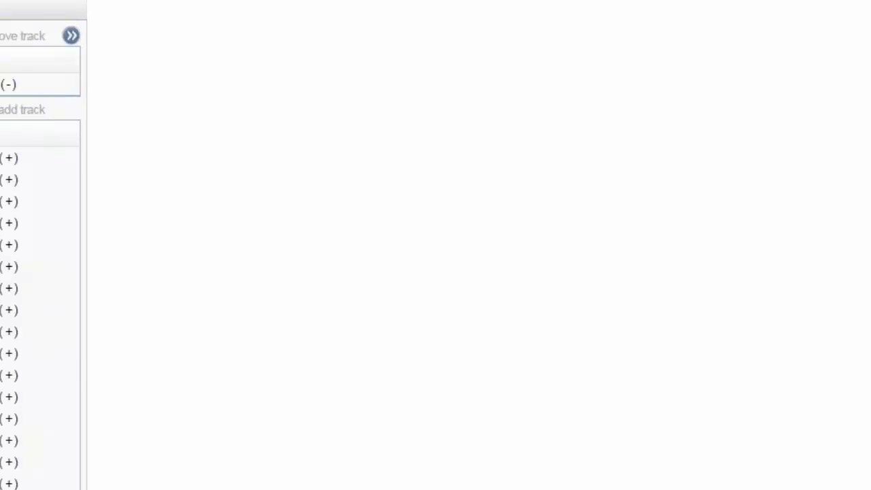
{"action": "scroll", "coordinate": [191, 245], "scroll_direction": "down", "scroll_amount": 3}
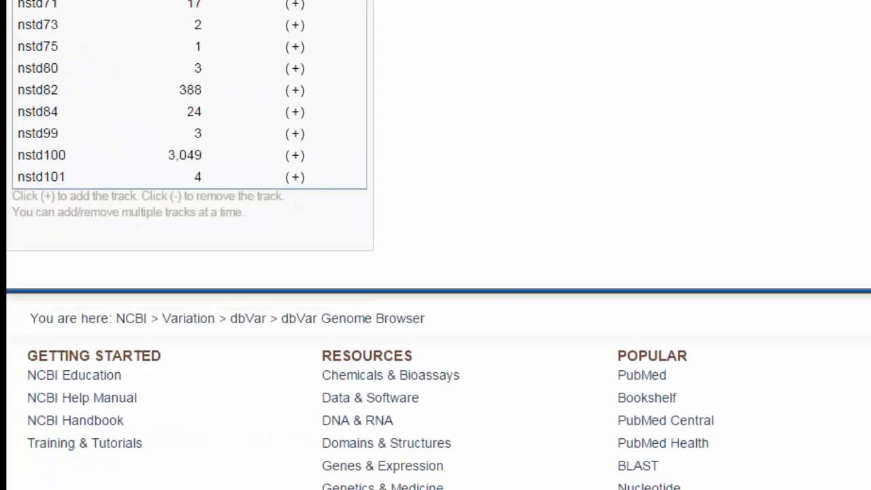
{"action": "scroll", "coordinate": [191, 245], "scroll_direction": "up", "scroll_amount": 12}
{"action": "scroll", "coordinate": [191, 245], "scroll_direction": "up", "scroll_amount": 3}
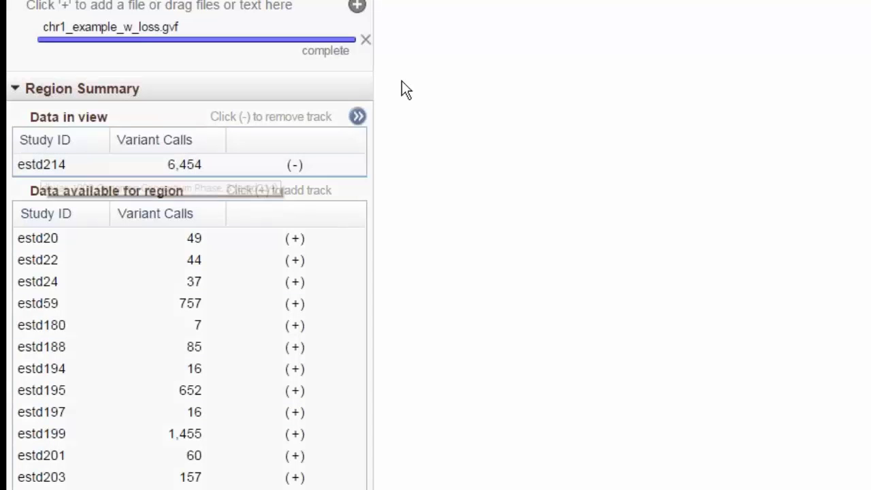
{"action": "left_click", "coordinate": [357, 118]}
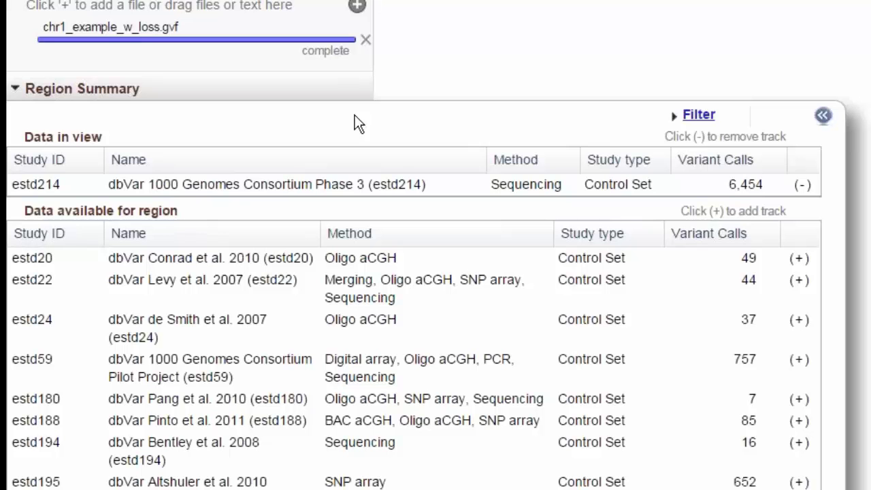
Filter the studies available for the region to the Case-Set study type only, keeping all method types
{"action": "left_click", "coordinate": [695, 115]}
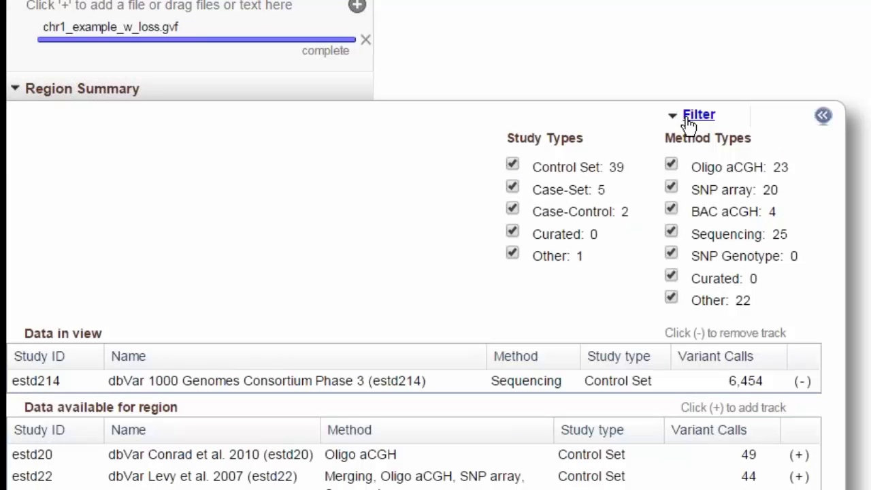
{"action": "left_click", "coordinate": [513, 254]}
{"action": "left_click", "coordinate": [512, 213]}
{"action": "left_click", "coordinate": [513, 165]}
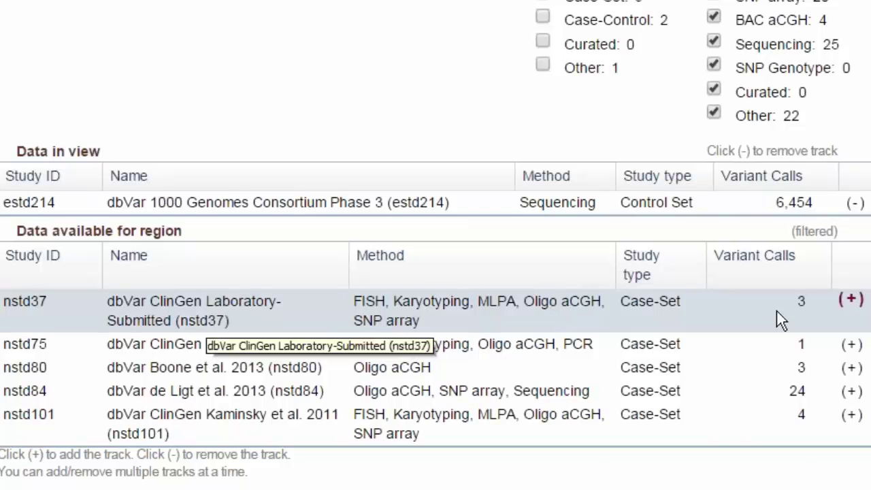
Add the Case-Set studies nstd37 (ClinGen Laboratory-Submitted) and nstd101 (ClinGen Kaminsky et al. 2011) as tracks to the genome browser view
{"action": "left_click", "coordinate": [852, 303]}
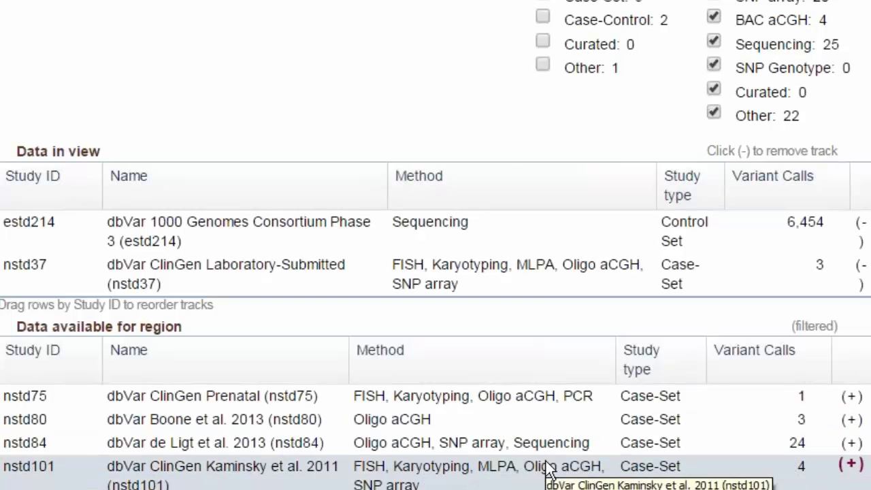
{"action": "left_click", "coordinate": [850, 467]}
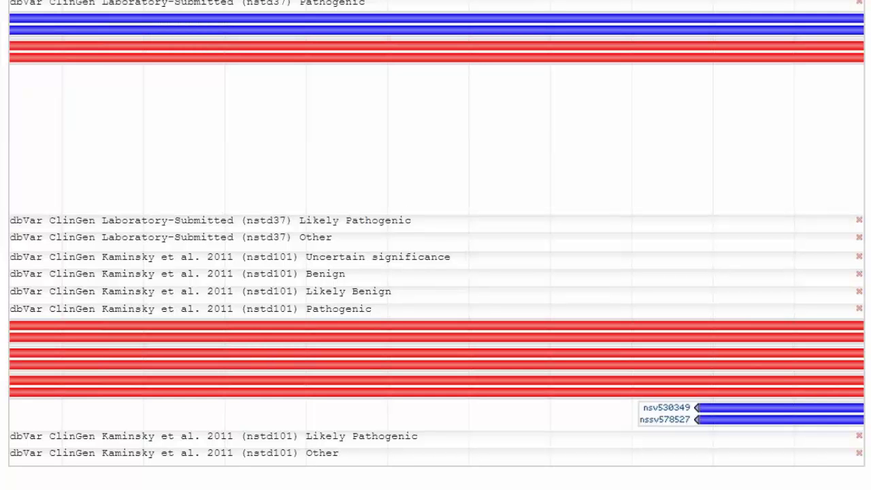
{"action": "mouse_move", "coordinate": [374, 235]}
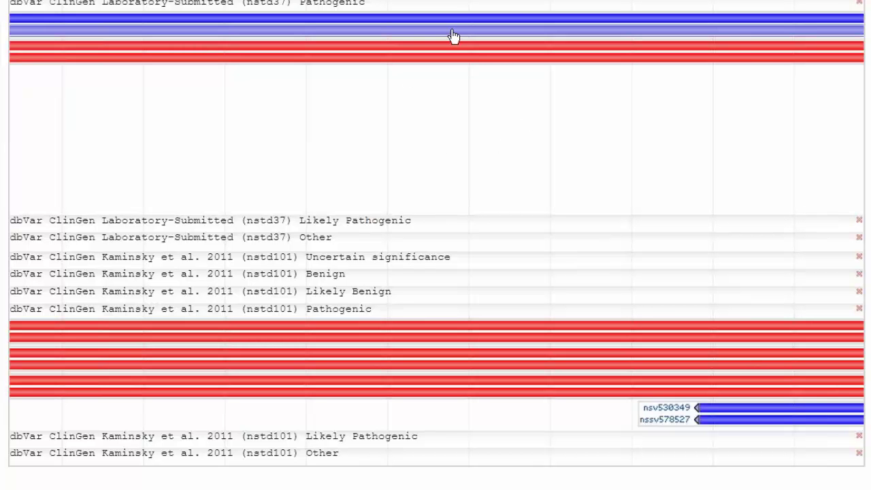
Pin the details of variant call nssv1602989 in the nstd37 Pathogenic track and open its dbVar record nsv916356 in a new tab
{"action": "mouse_move", "coordinate": [453, 35]}
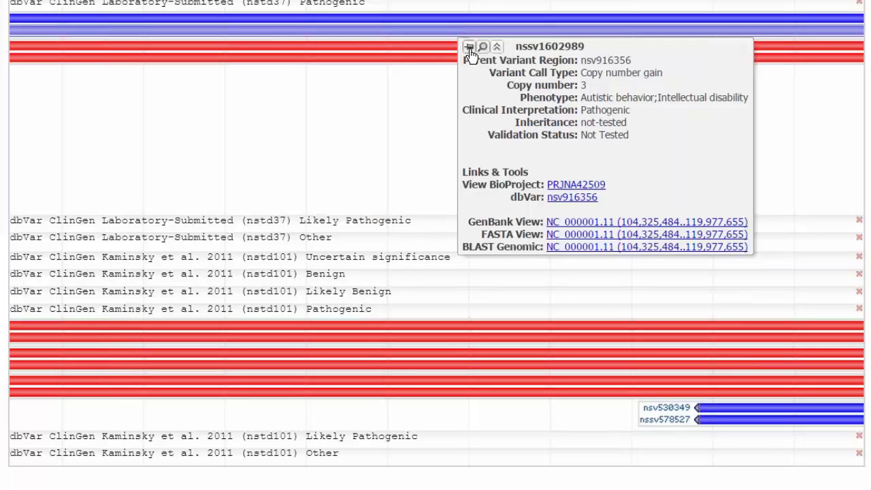
{"action": "left_click", "coordinate": [468, 47]}
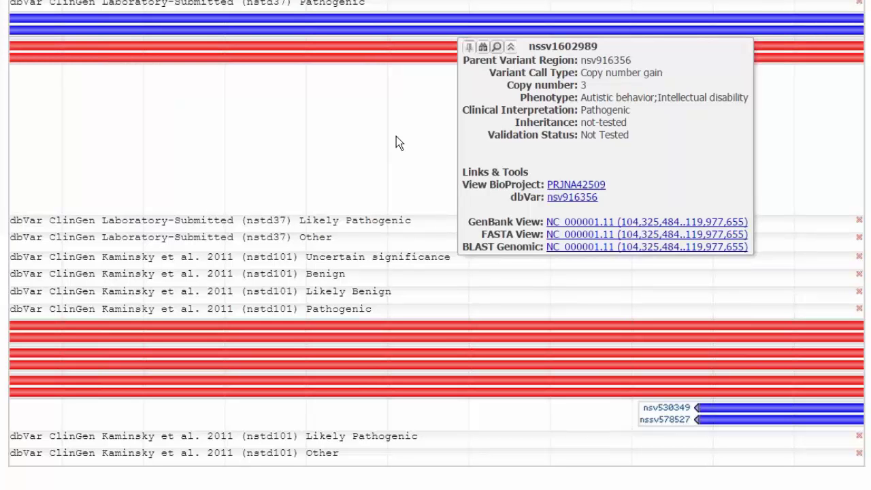
{"action": "right_click", "coordinate": [580, 204]}
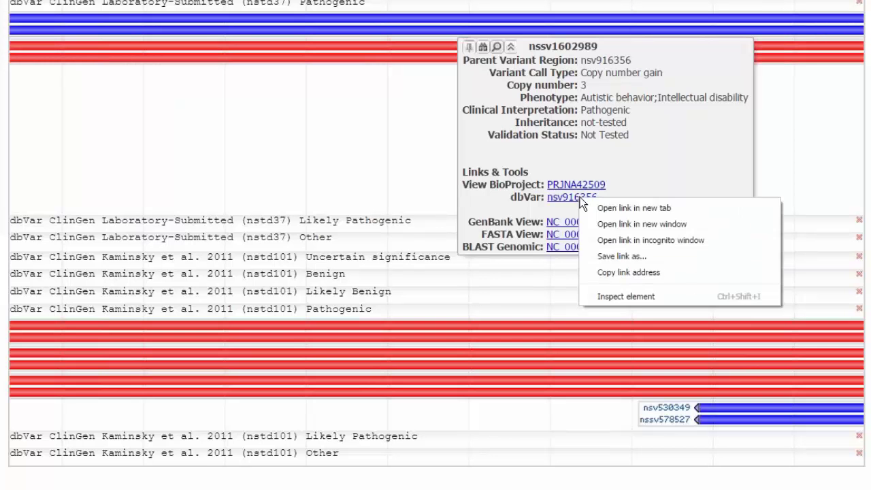
{"action": "left_click", "coordinate": [625, 206]}
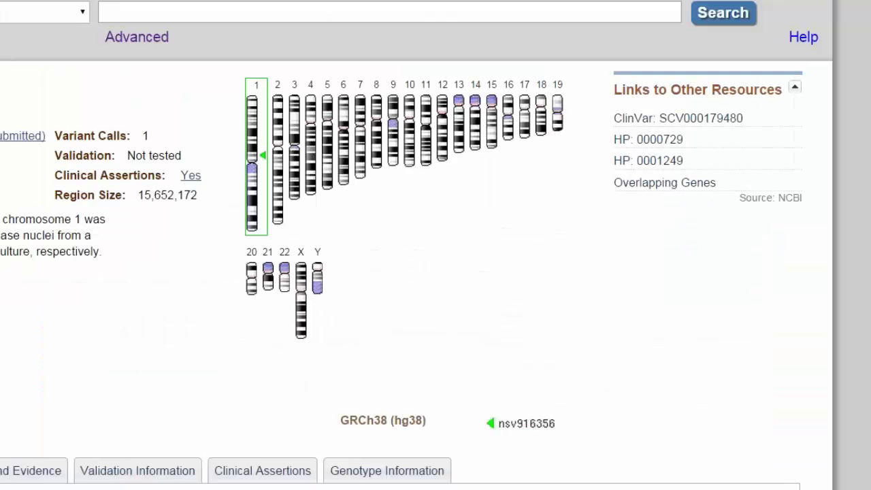
Examine the nsv916356 variant page, covering its summary, the pathogenic, benign and uncertain nstd37 tracks, and the genes in its Genome View
{"action": "scroll", "coordinate": [601, 313], "scroll_direction": "down", "scroll_amount": 2}
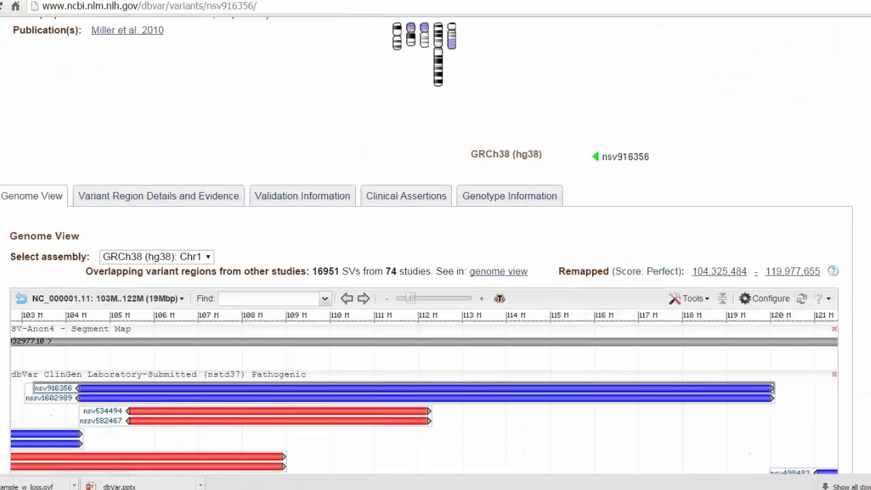
{"action": "scroll", "coordinate": [436, 272], "scroll_direction": "down", "scroll_amount": 4}
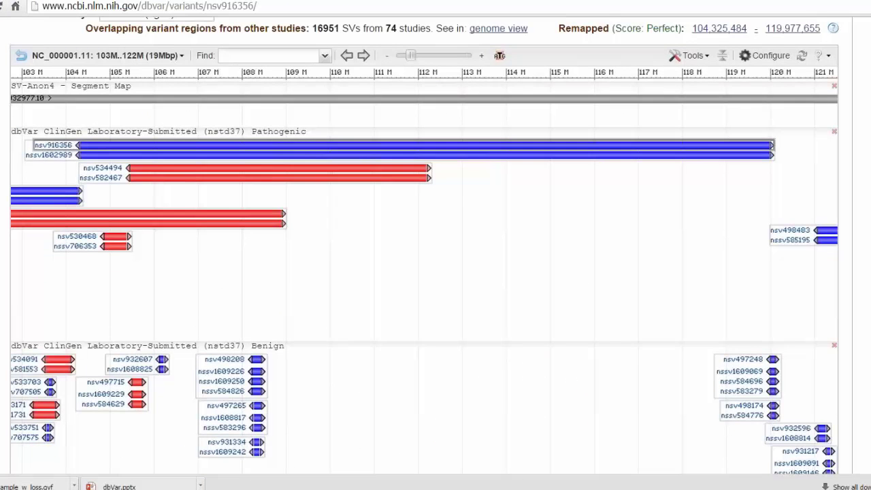
{"action": "scroll", "coordinate": [435, 272], "scroll_direction": "down", "scroll_amount": 5}
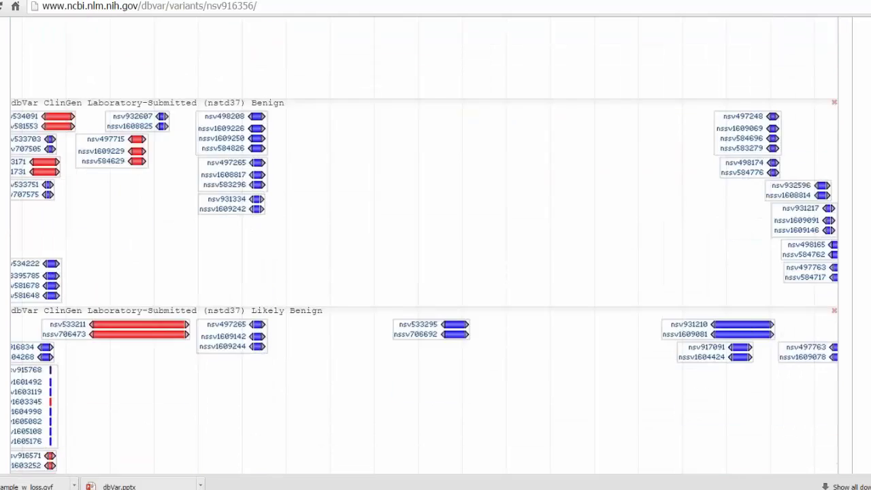
{"action": "scroll", "coordinate": [435, 272], "scroll_direction": "down", "scroll_amount": 7}
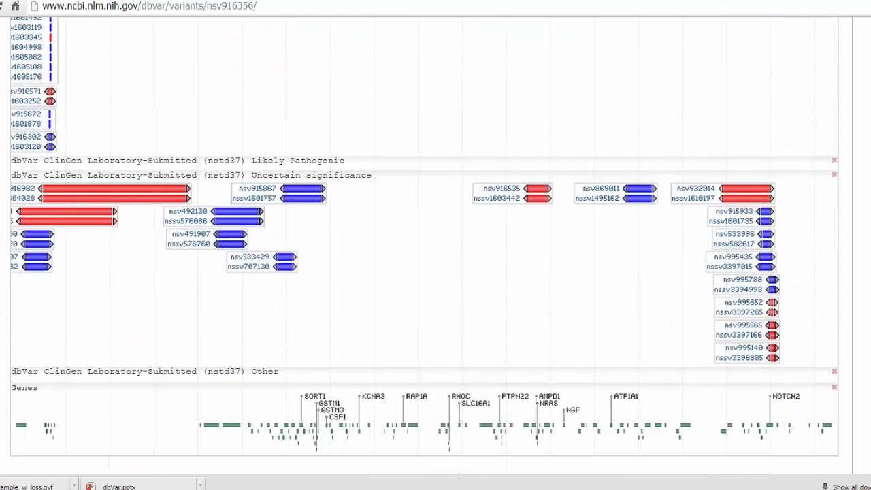
{"action": "scroll", "coordinate": [436, 273], "scroll_direction": "up", "scroll_amount": 10}
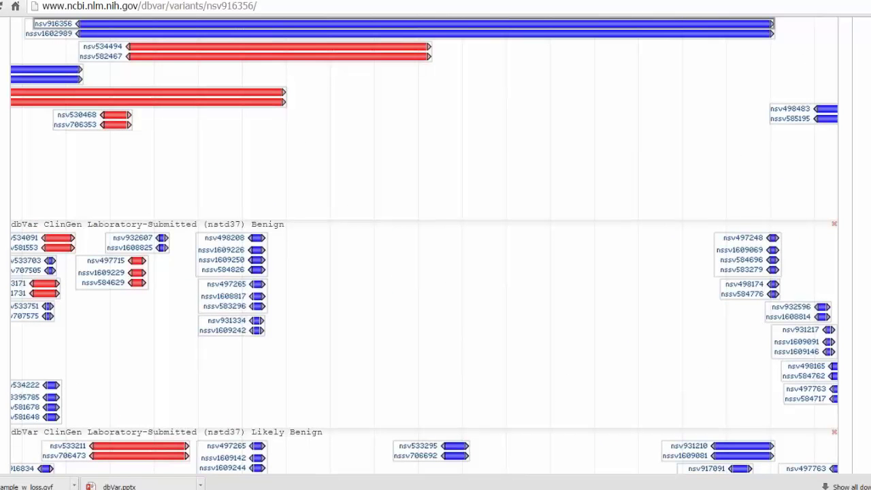
{"action": "scroll", "coordinate": [435, 272], "scroll_direction": "up", "scroll_amount": 3}
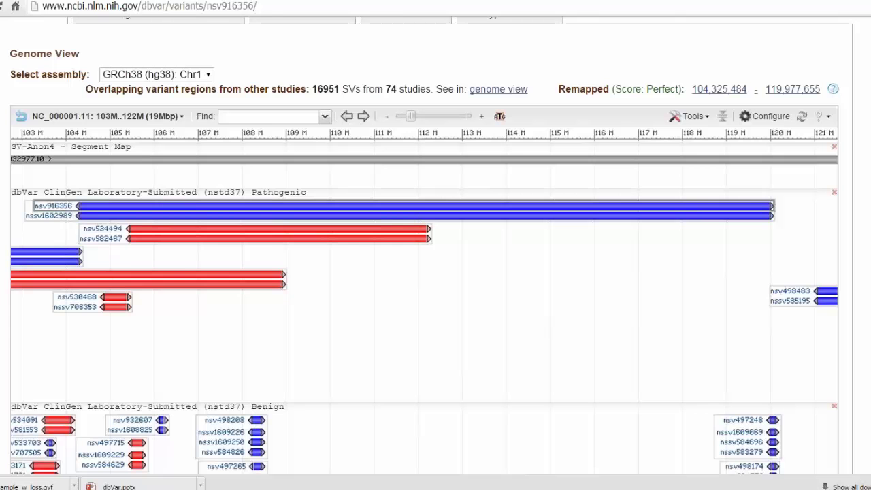
{"action": "scroll", "coordinate": [435, 272], "scroll_direction": "up", "scroll_amount": 6}
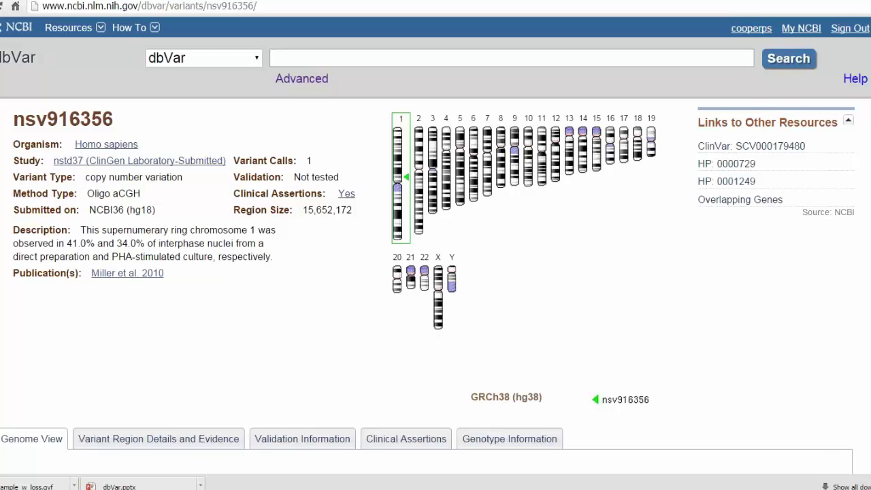
{"action": "scroll", "coordinate": [436, 245], "scroll_direction": "down", "scroll_amount": 3}
{"action": "scroll", "coordinate": [637, 347], "scroll_direction": "down", "scroll_amount": 5}
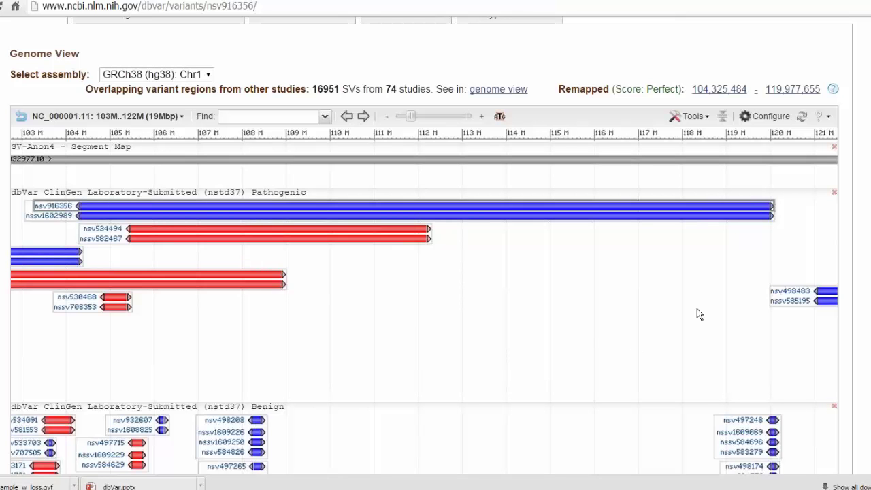
{"action": "scroll", "coordinate": [697, 308], "scroll_direction": "up", "scroll_amount": 4}
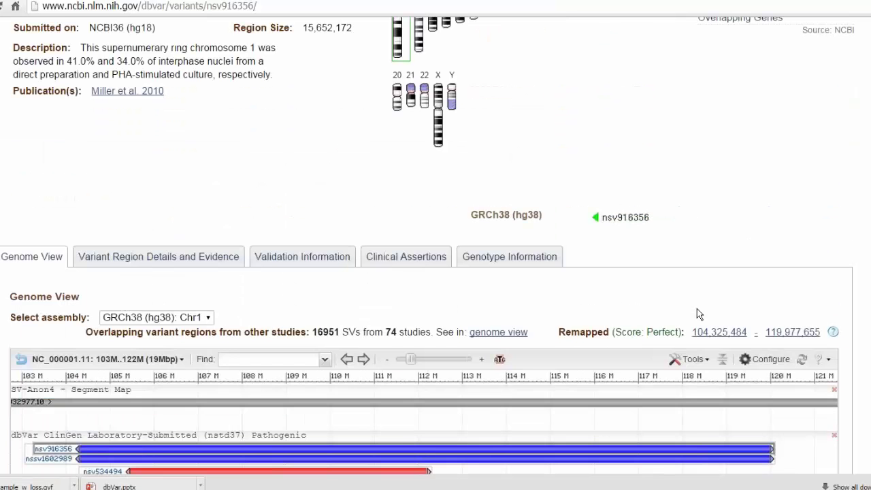
Show the clinical assertions for nsv916356 and open the MedGen record of its Autistic behavior phenotype in a new tab
{"action": "left_click", "coordinate": [395, 262]}
{"action": "scroll", "coordinate": [391, 230], "scroll_direction": "down", "scroll_amount": 2}
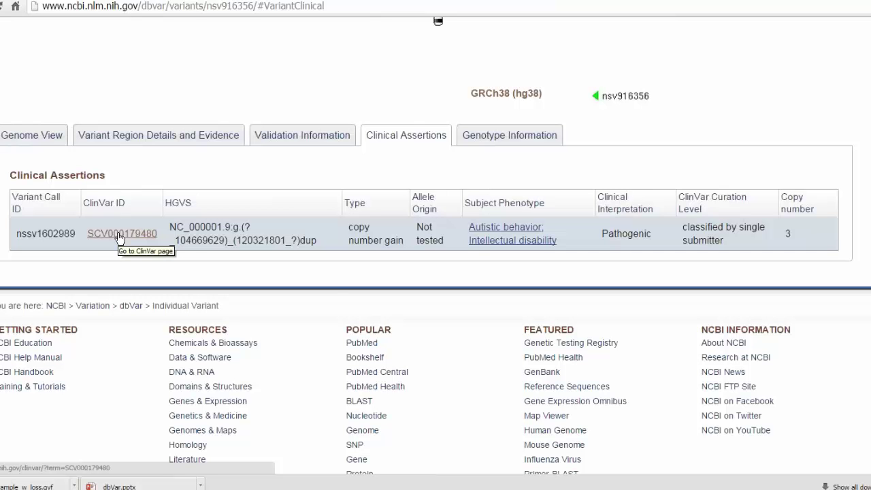
{"action": "right_click", "coordinate": [513, 231]}
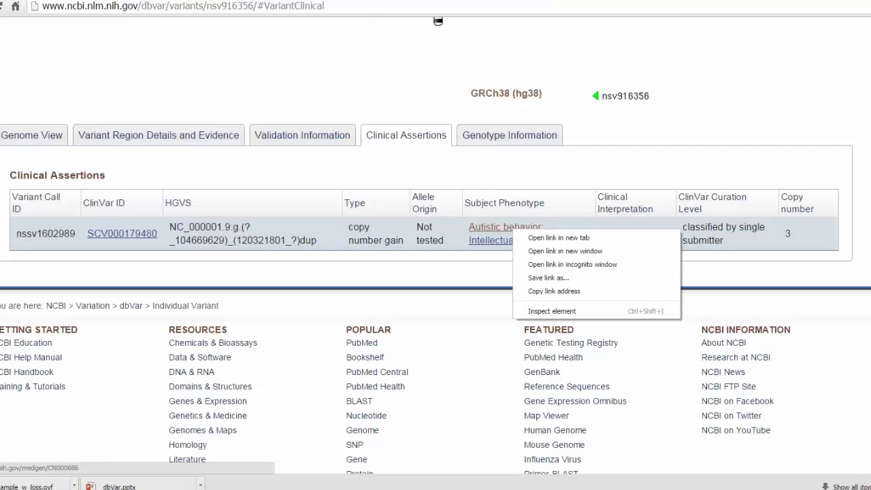
{"action": "left_click", "coordinate": [548, 238]}
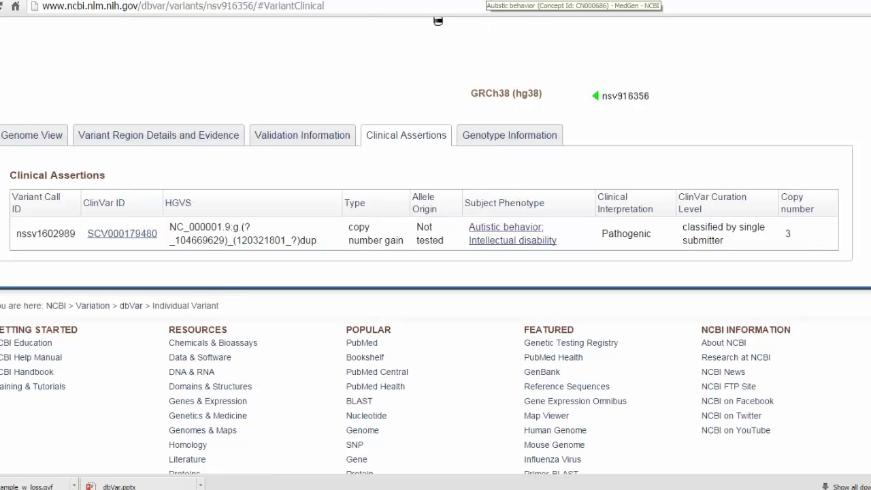
{"action": "left_click", "coordinate": [490, 2]}
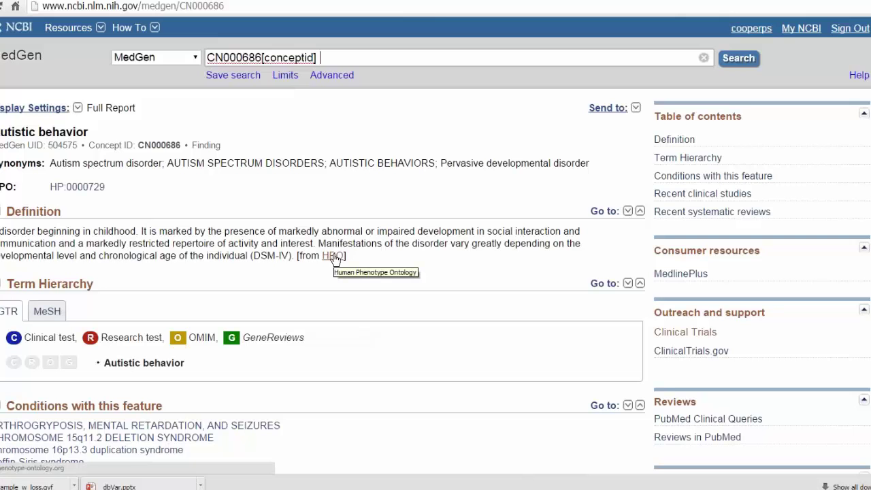
Review the conditions with this feature and the recent clinical studies on the Autistic behavior MedGen page
{"action": "scroll", "coordinate": [335, 259], "scroll_direction": "down", "scroll_amount": 5}
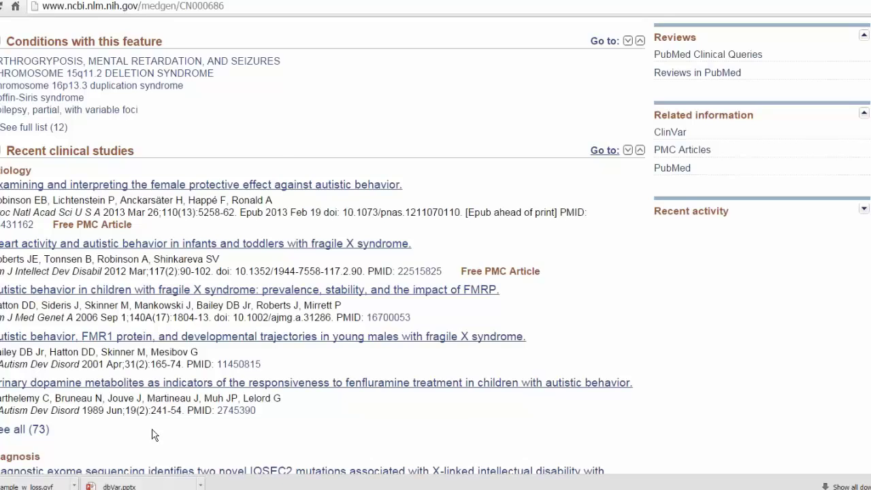
{"action": "scroll", "coordinate": [276, 395], "scroll_direction": "down", "scroll_amount": 1}
{"action": "scroll", "coordinate": [276, 385], "scroll_direction": "down", "scroll_amount": 5}
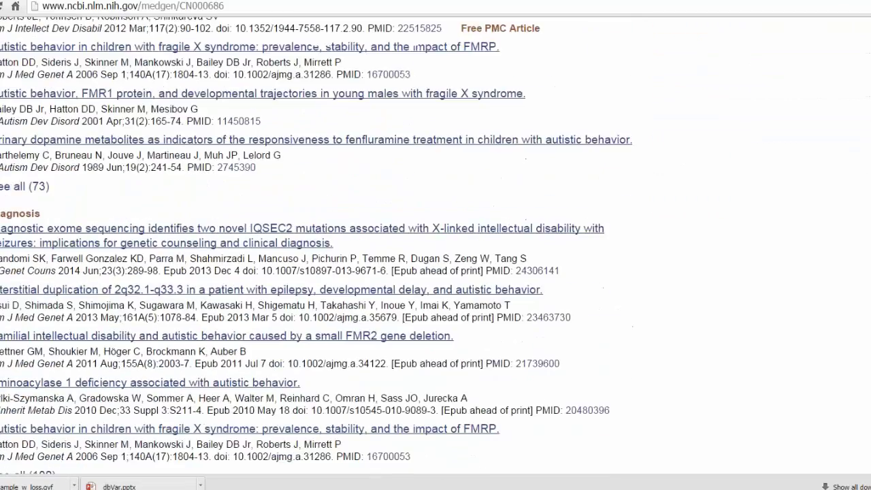
{"action": "scroll", "coordinate": [276, 384], "scroll_direction": "up", "scroll_amount": 6}
{"action": "scroll", "coordinate": [176, 275], "scroll_direction": "up", "scroll_amount": 6}
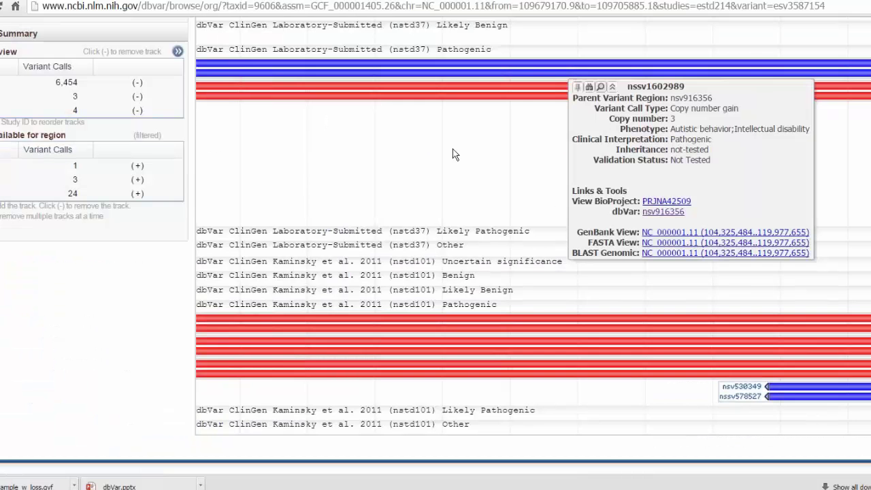
Dismiss the pinned nssv1602989 details in the genome browser and review the genes, estd214 variants and ClinGen tracks around GSTM1
{"action": "left_click", "coordinate": [579, 90]}
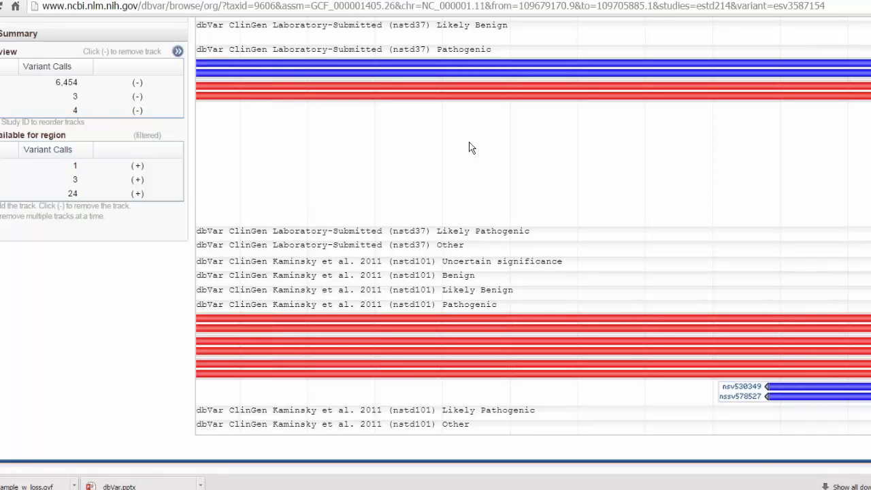
{"action": "scroll", "coordinate": [464, 153], "scroll_direction": "up", "scroll_amount": 8}
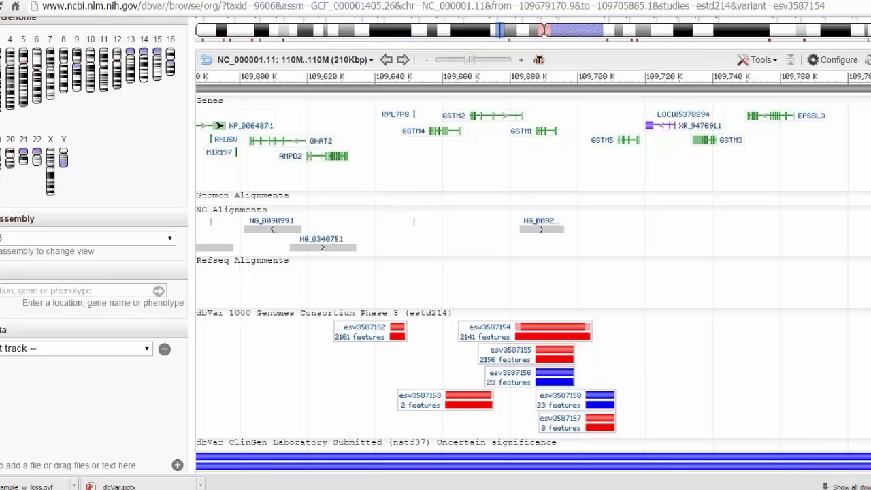
{"action": "scroll", "coordinate": [436, 156], "scroll_direction": "down", "scroll_amount": 4}
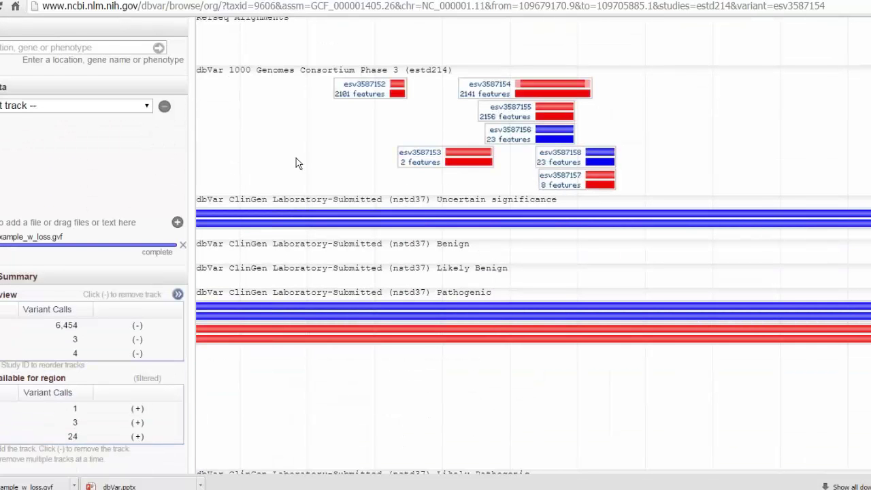
{"action": "scroll", "coordinate": [296, 158], "scroll_direction": "up", "scroll_amount": 1}
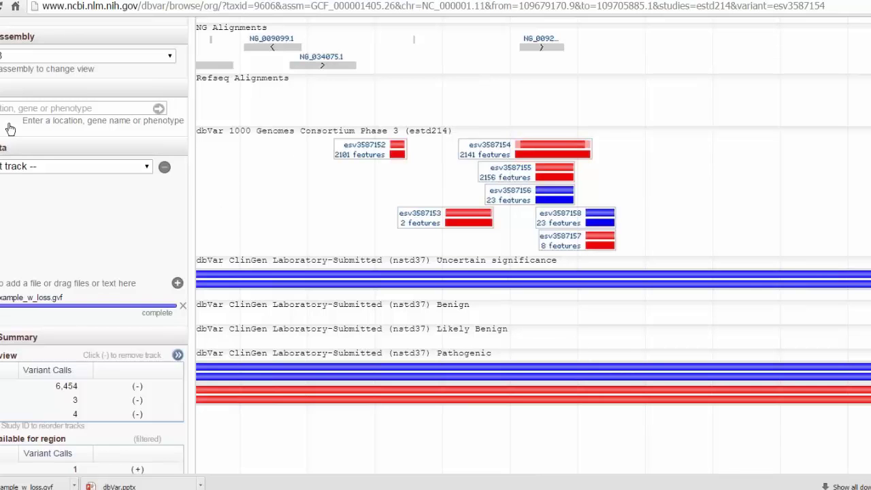
Search the GRCh38 assembly in the genome browser for the phenotype "cleft palate"
{"action": "left_click", "coordinate": [23, 107]}
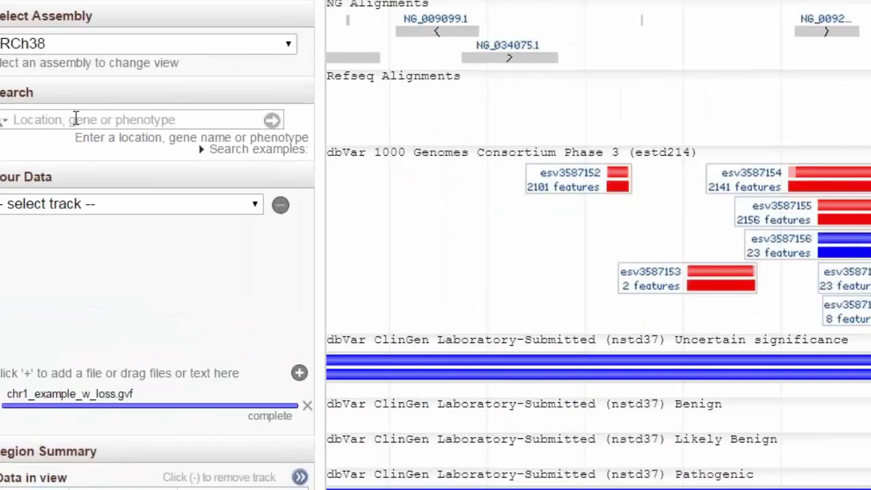
{"action": "type", "text": "cl"}
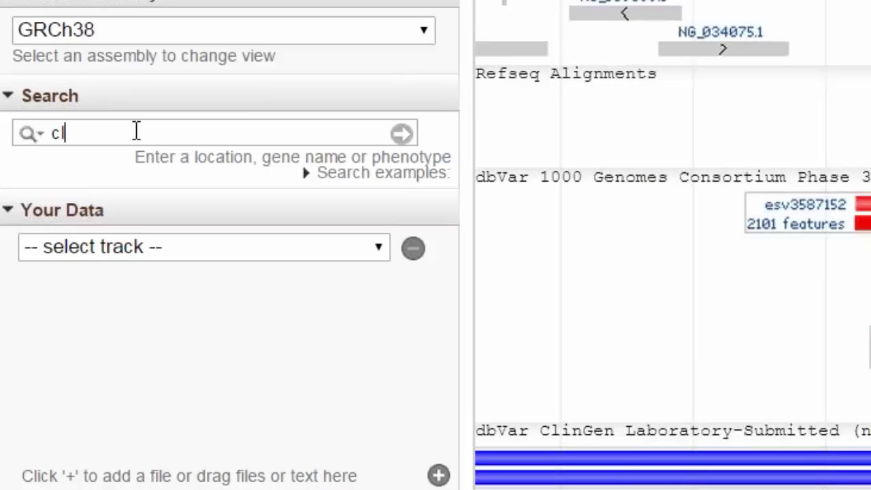
{"action": "type", "text": "eft palate"}
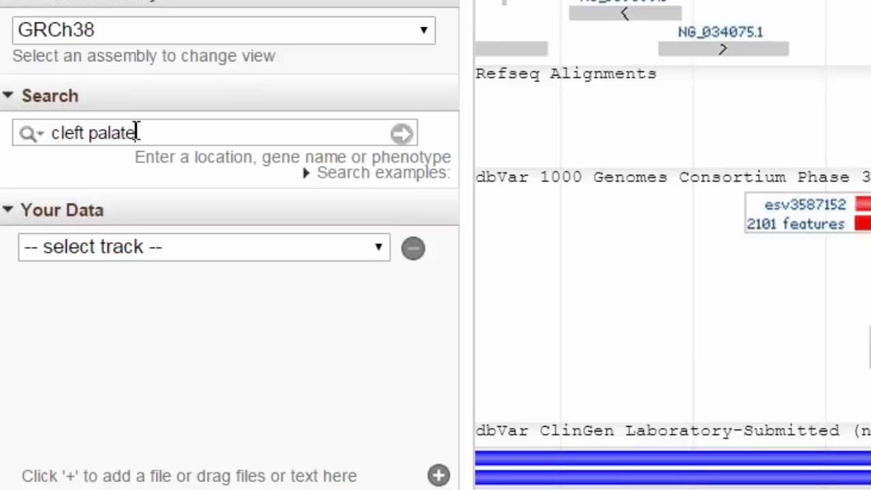
{"action": "left_click", "coordinate": [400, 133]}
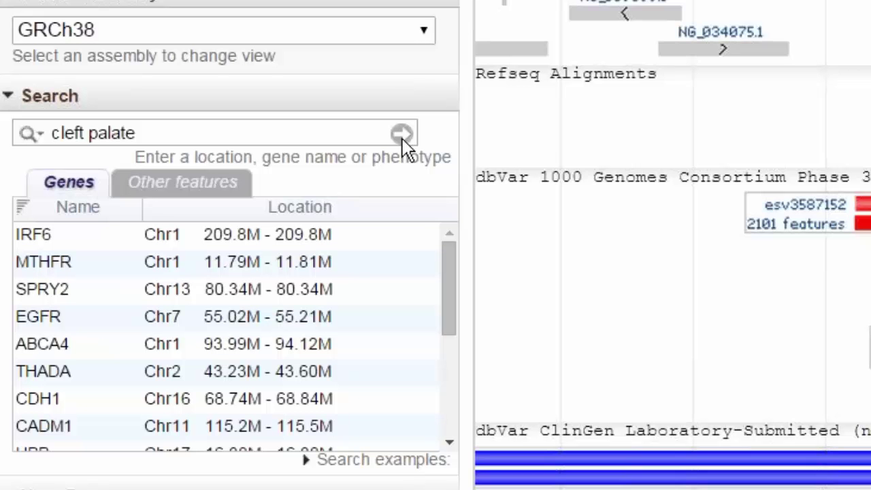
Move the genome browser to the IRF6 gene on chromosome 1 from the search results and review its nstd37 and nstd101 tracks
{"action": "mouse_move", "coordinate": [301, 244]}
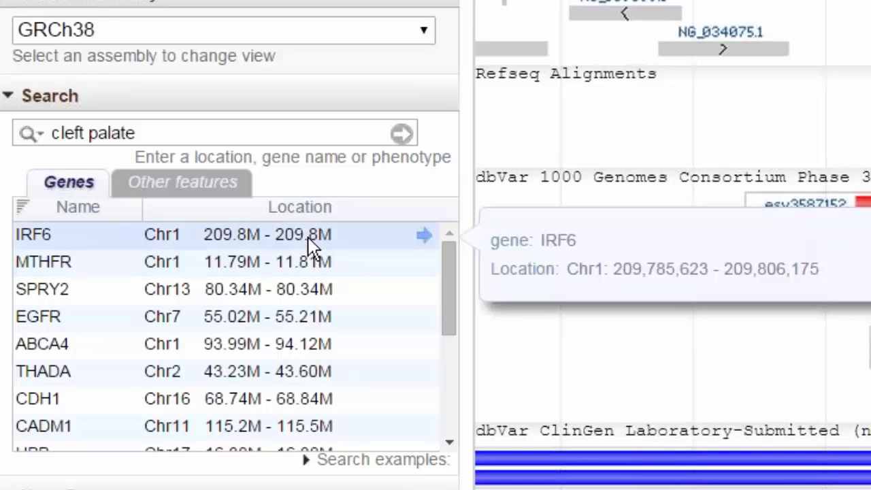
{"action": "left_click", "coordinate": [427, 236]}
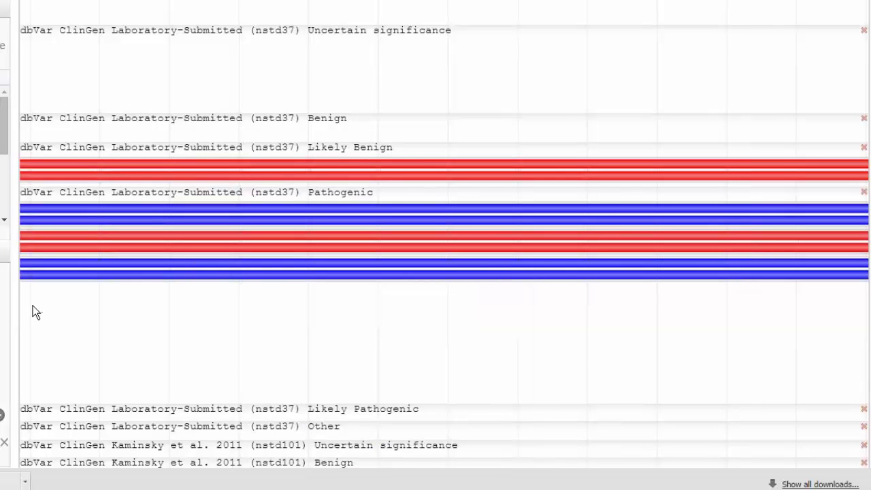
{"action": "scroll", "coordinate": [32, 312], "scroll_direction": "down", "scroll_amount": 8}
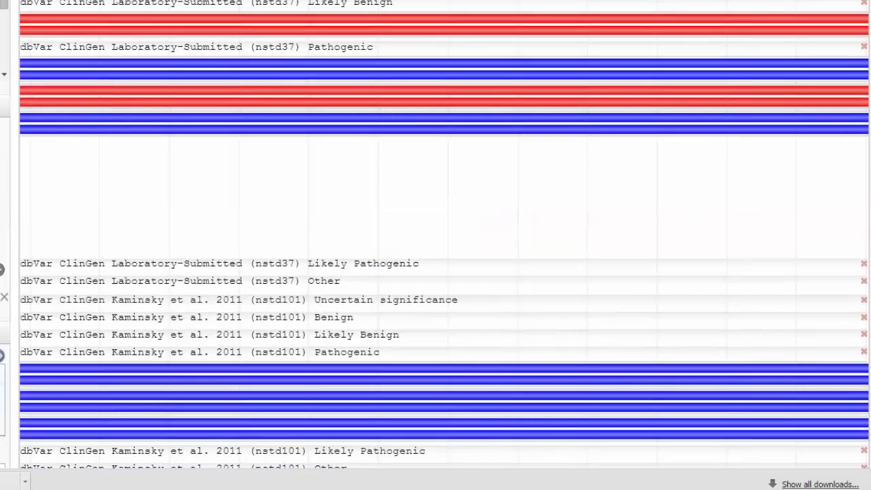
{"action": "scroll", "coordinate": [435, 273], "scroll_direction": "down", "scroll_amount": 1}
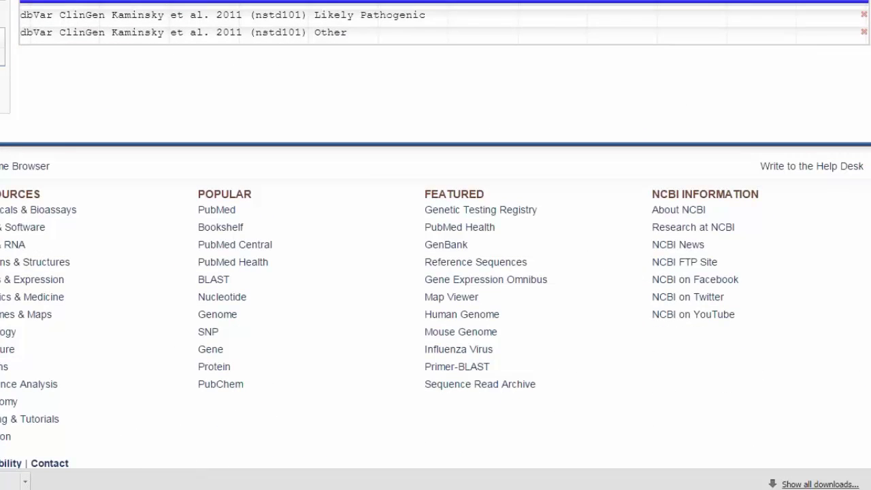
Expand the region summary for IRF6 and filter the available studies to the Curated study type only
{"action": "scroll", "coordinate": [435, 245], "scroll_direction": "up", "scroll_amount": 2}
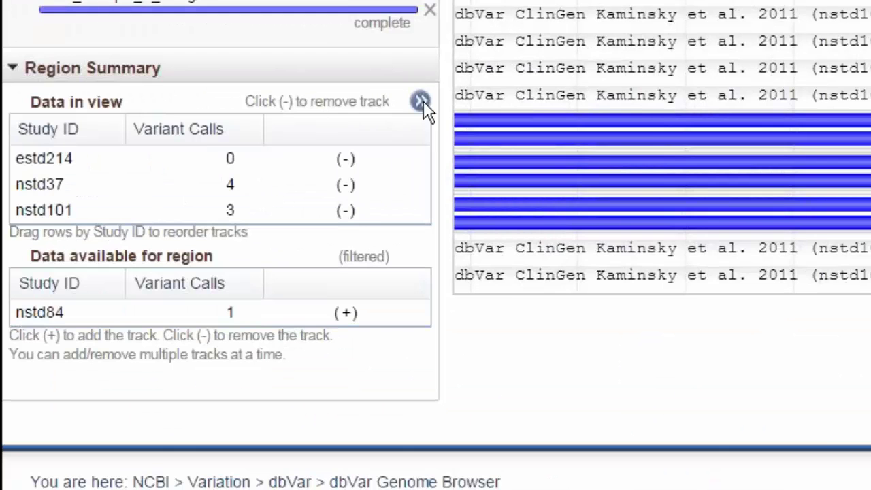
{"action": "left_click", "coordinate": [421, 100]}
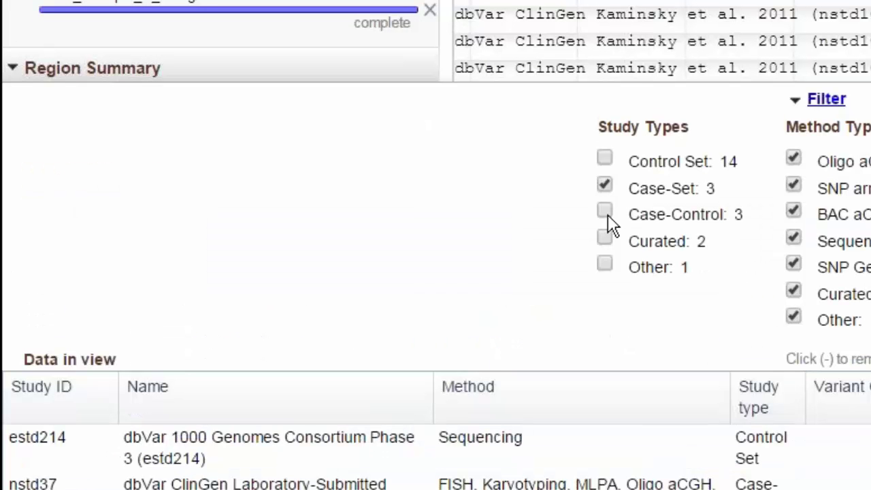
{"action": "left_click", "coordinate": [604, 185]}
{"action": "scroll", "coordinate": [535, 344], "scroll_direction": "down", "scroll_amount": 3}
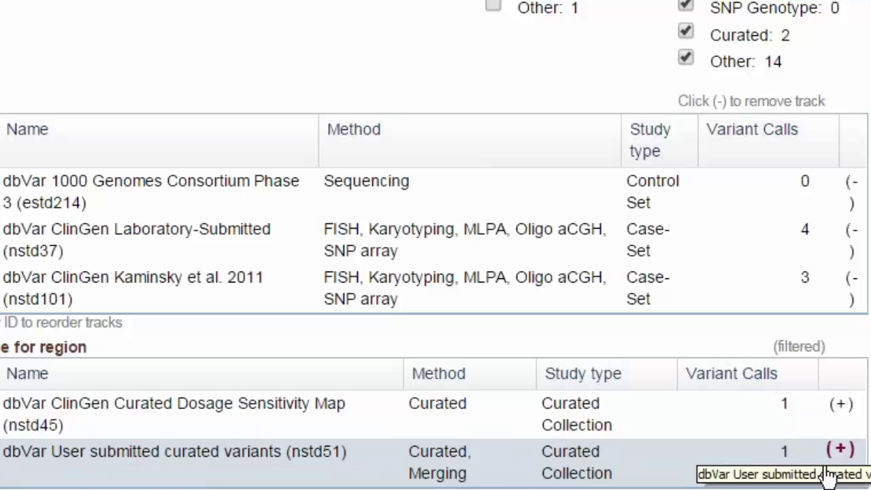
Add the curated nstd51 and nstd45 tracks, remove the nstd101 and nstd37 tracks, and collapse the expanded region summary
{"action": "left_click", "coordinate": [840, 453]}
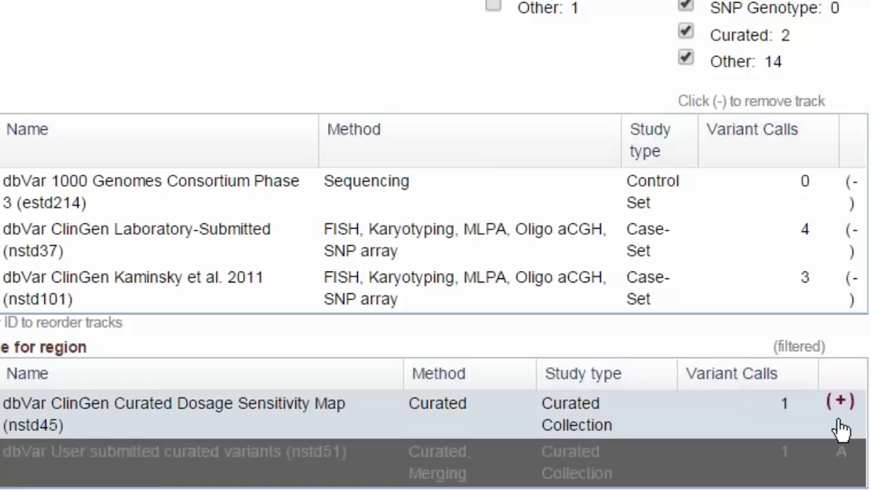
{"action": "left_click", "coordinate": [840, 408]}
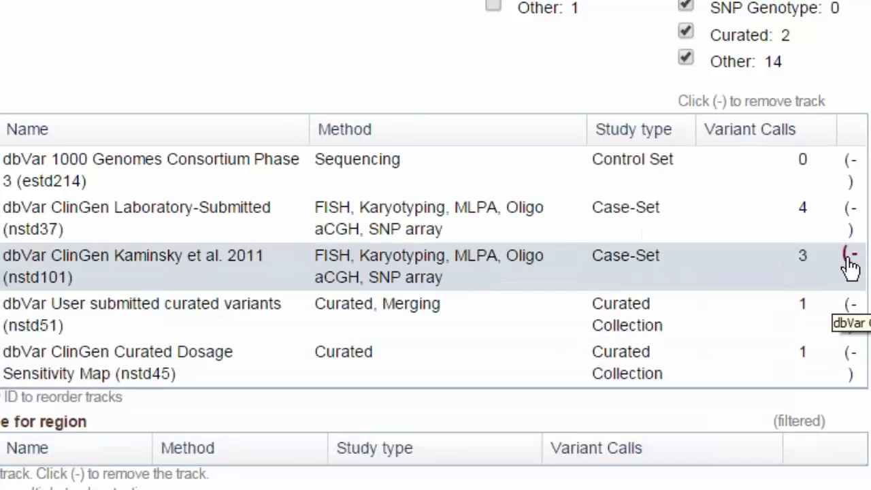
{"action": "left_click", "coordinate": [850, 257]}
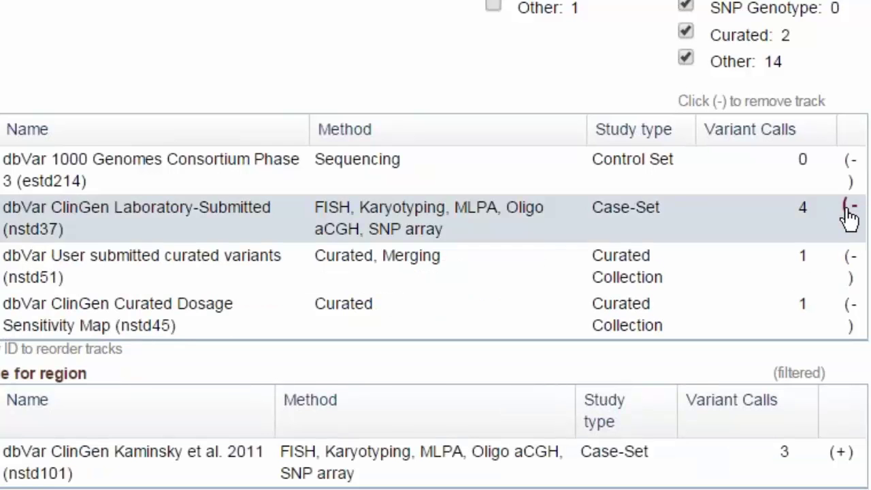
{"action": "left_click", "coordinate": [849, 218]}
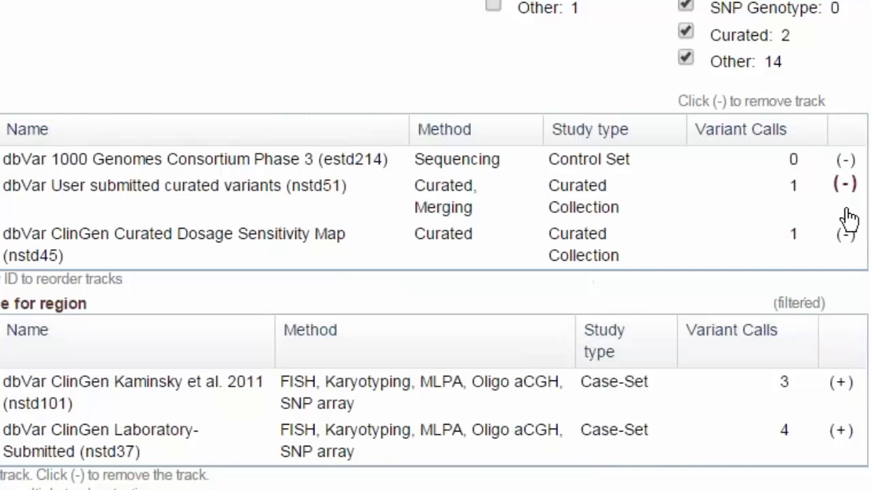
{"action": "left_click", "coordinate": [849, 217]}
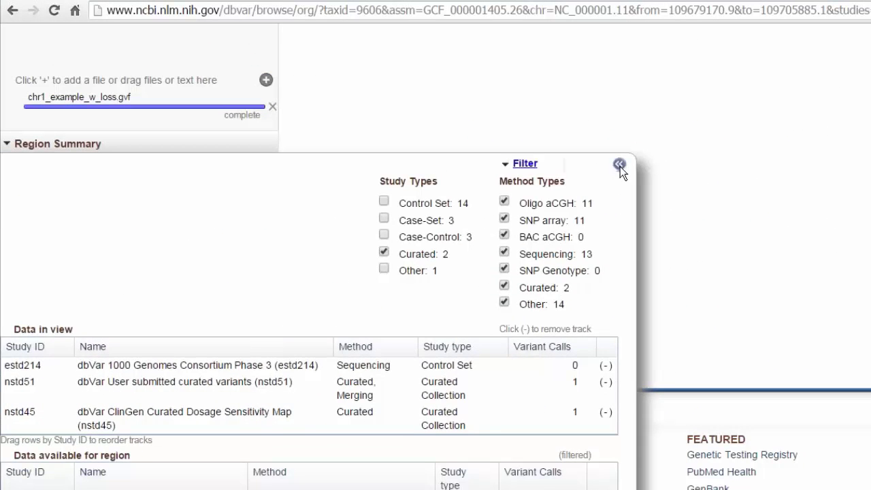
{"action": "left_click", "coordinate": [619, 165]}
Pin the details of variant nssv3761620 in the nstd51 track and nssv3442557 in the nstd45 Pathogenic track for comparison
{"action": "scroll", "coordinate": [657, 190], "scroll_direction": "up", "scroll_amount": 3}
{"action": "scroll", "coordinate": [657, 191], "scroll_direction": "up", "scroll_amount": 4}
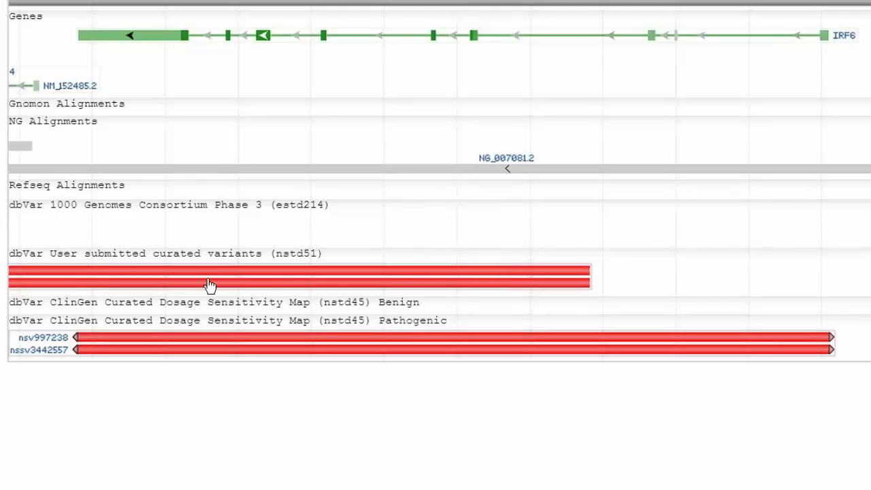
{"action": "mouse_move", "coordinate": [209, 285]}
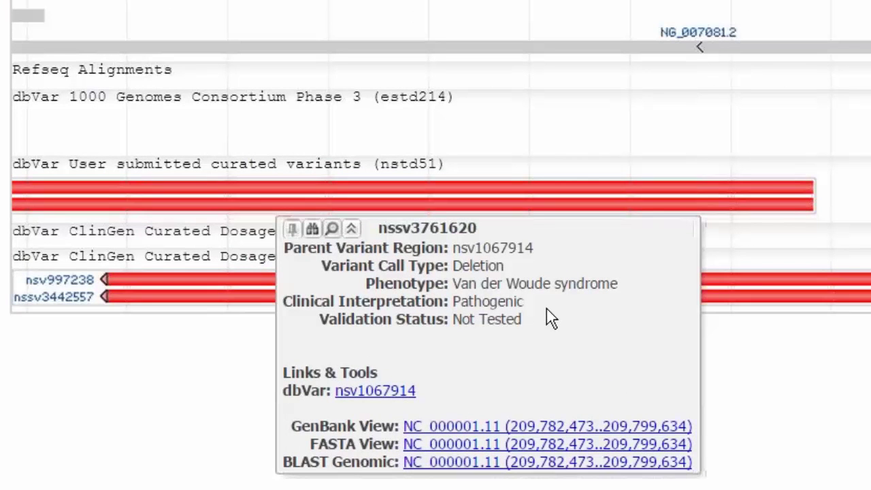
{"action": "mouse_move", "coordinate": [839, 310]}
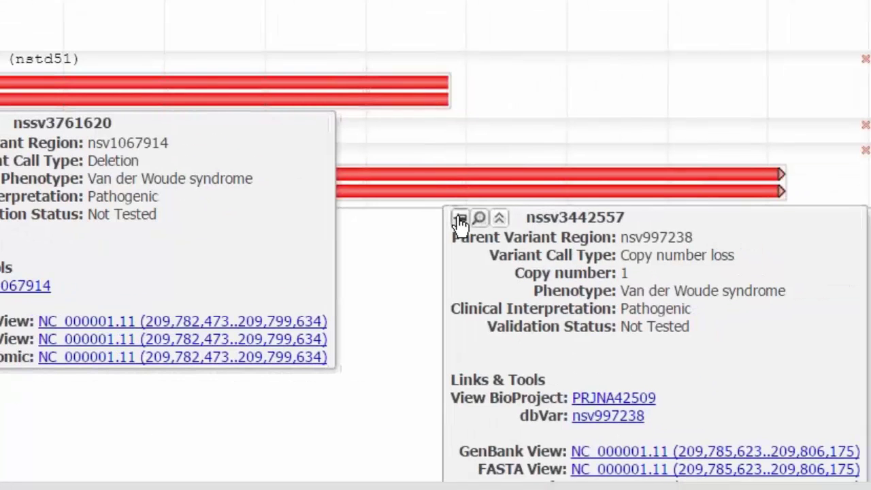
{"action": "left_click", "coordinate": [460, 219]}
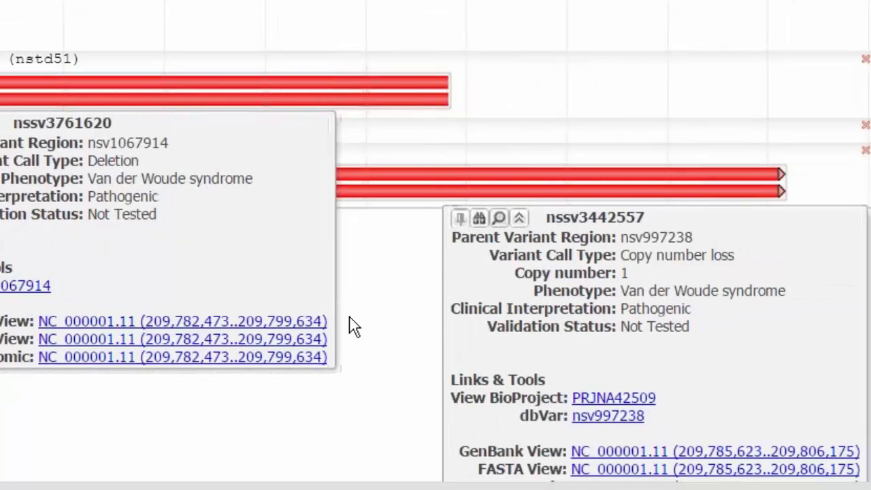
Open the nsv997238 variant record from the nssv3442557 details and examine its region details and evidence, validation information and clinical assertions
{"action": "scroll", "coordinate": [353, 325], "scroll_direction": "down", "scroll_amount": 2}
{"action": "scroll", "coordinate": [353, 326], "scroll_direction": "down", "scroll_amount": 2}
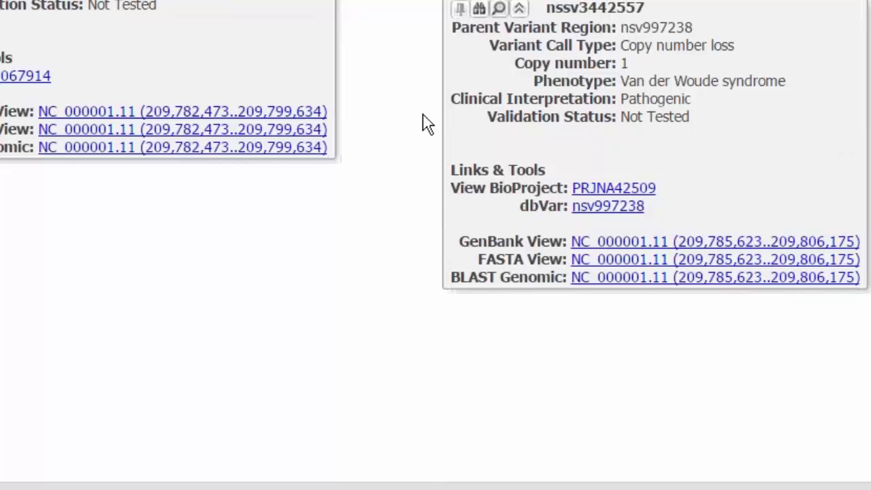
{"action": "left_click", "coordinate": [613, 213]}
{"action": "scroll", "coordinate": [466, 221], "scroll_direction": "down", "scroll_amount": 6}
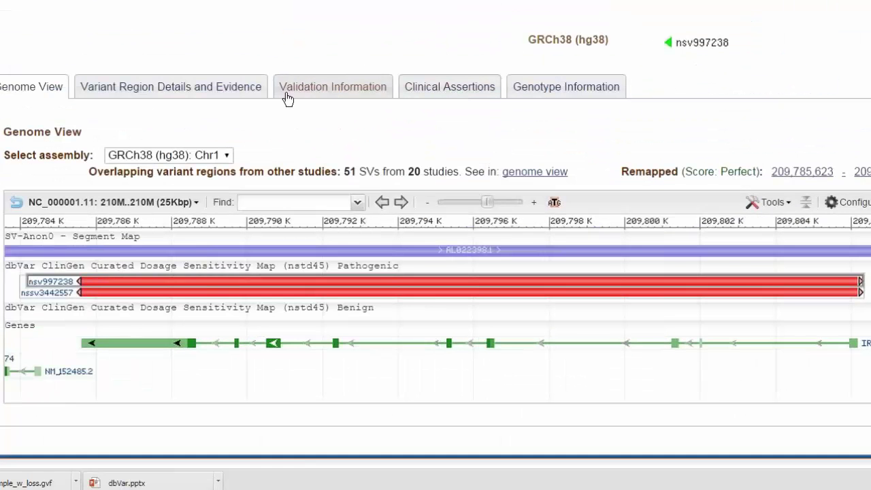
{"action": "left_click", "coordinate": [160, 93]}
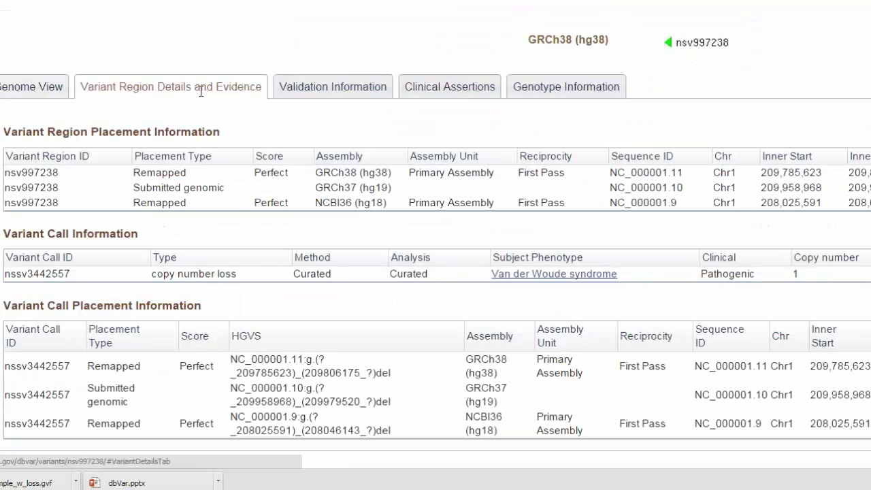
{"action": "left_click", "coordinate": [332, 94]}
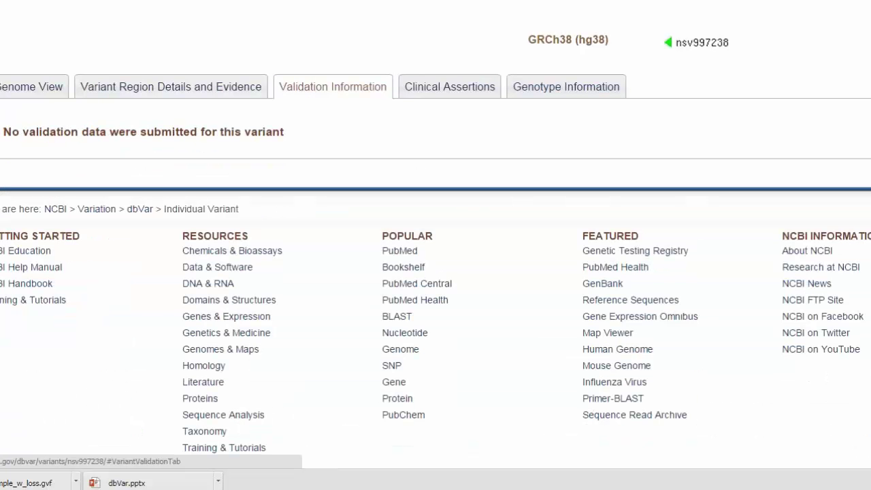
{"action": "left_click", "coordinate": [468, 94]}
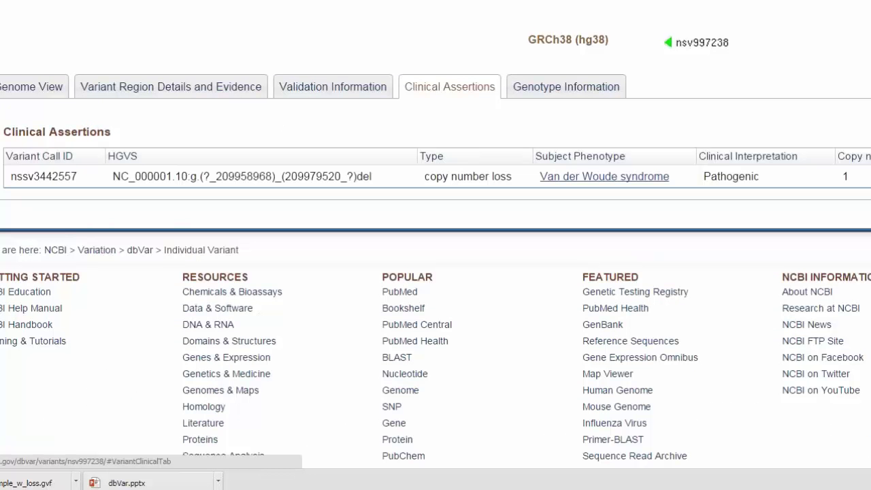